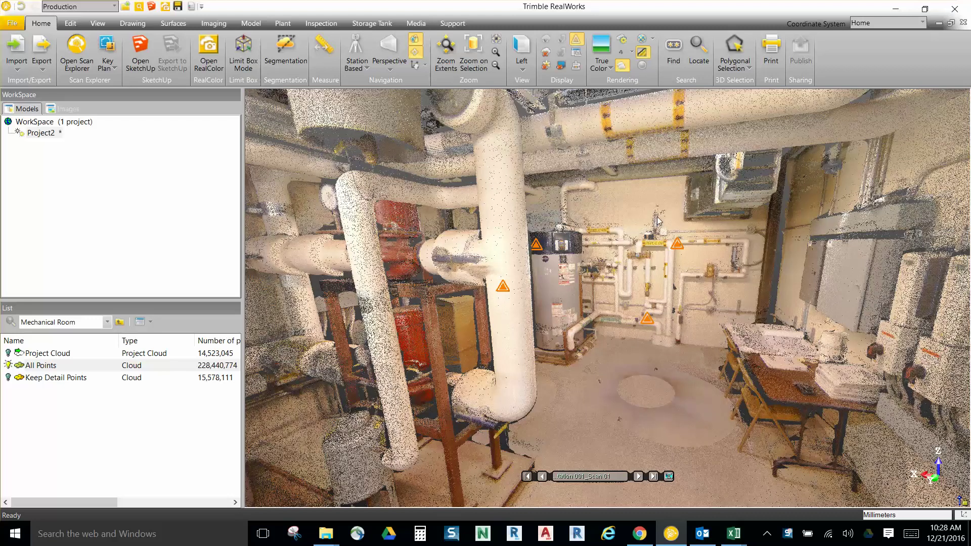
Switch to Registration mode and start a Limit Box Extraction centred on the mechanical room floor beside the large white pipe
left_click_drag(620, 157, 625, 253)
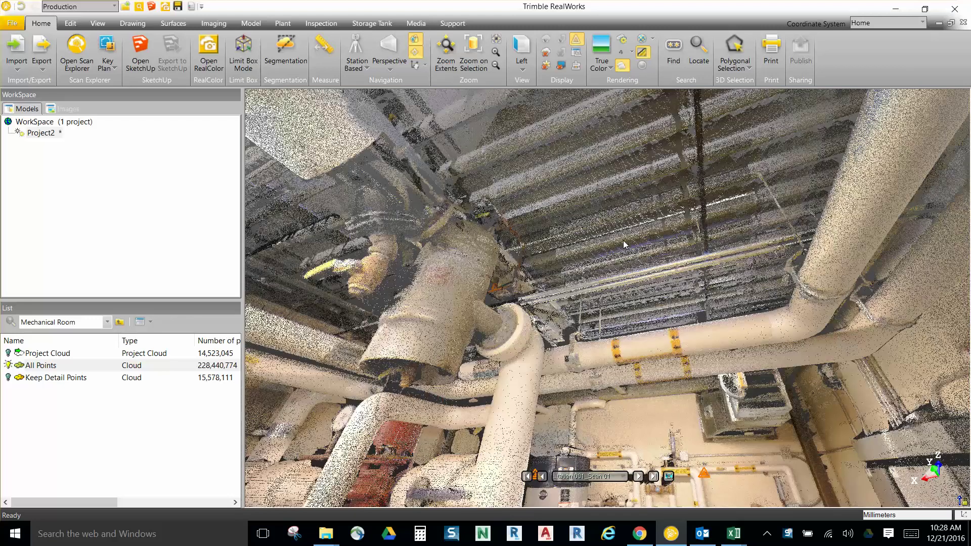
left_click_drag(664, 322, 612, 275)
left_click_drag(652, 340, 650, 309)
left_click_drag(656, 466, 645, 363)
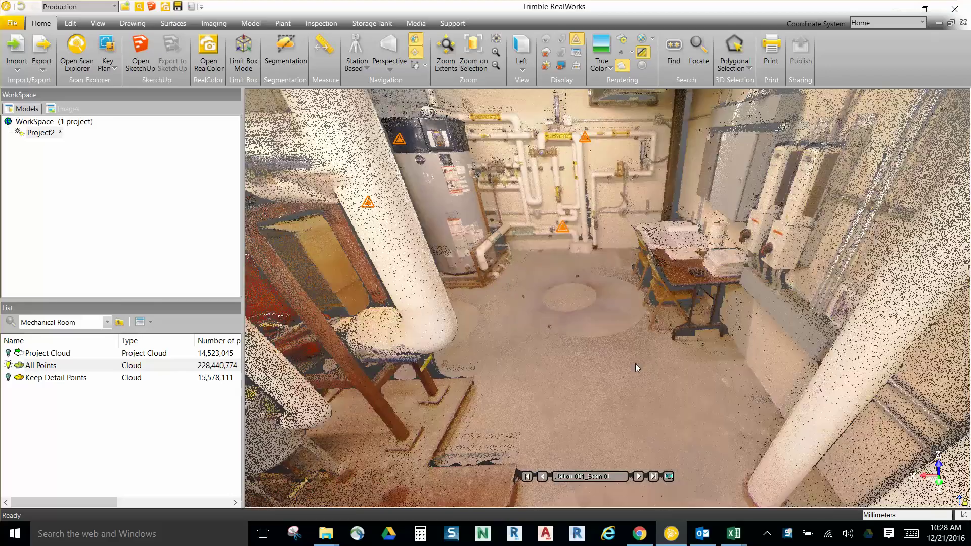
left_click_drag(582, 398, 574, 451)
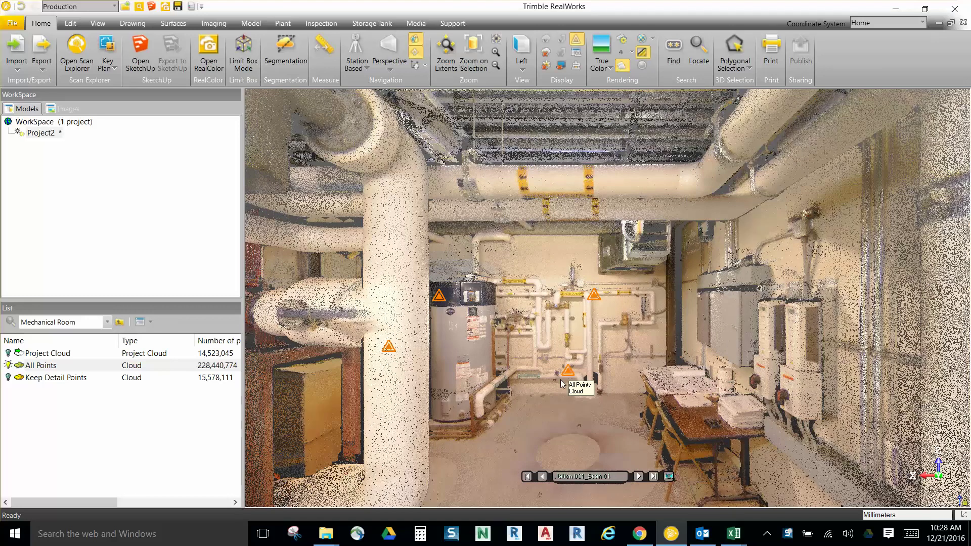
left_click(115, 6)
left_click(87, 22)
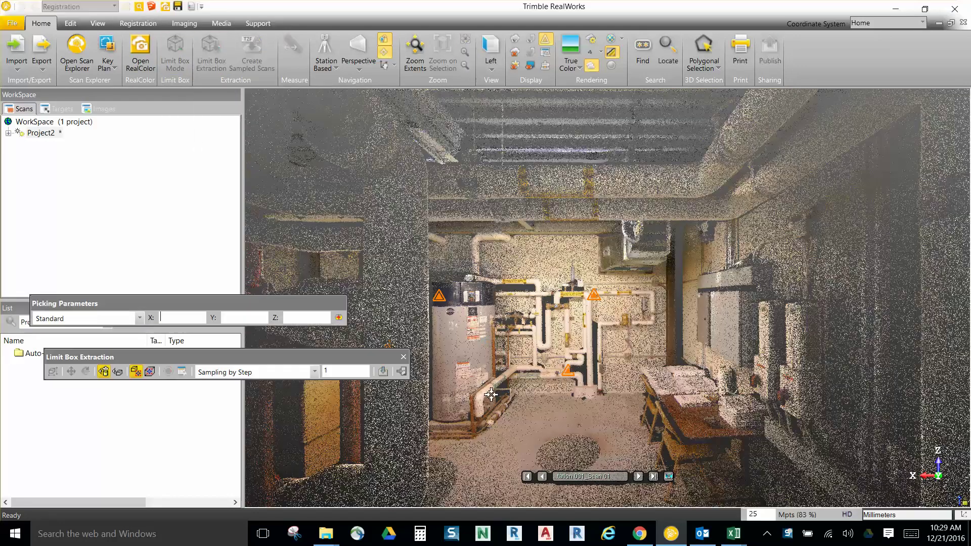
left_click_drag(489, 414, 527, 289)
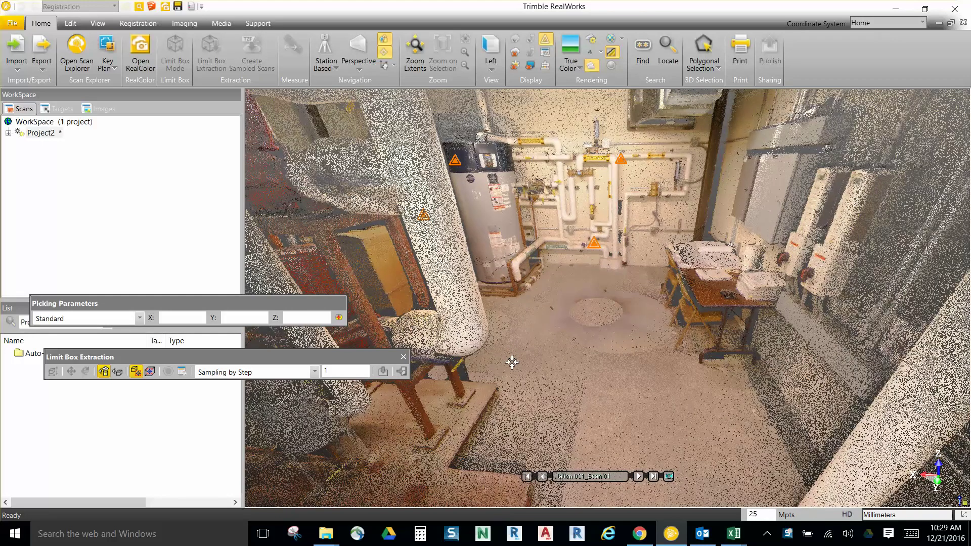
left_click(512, 362)
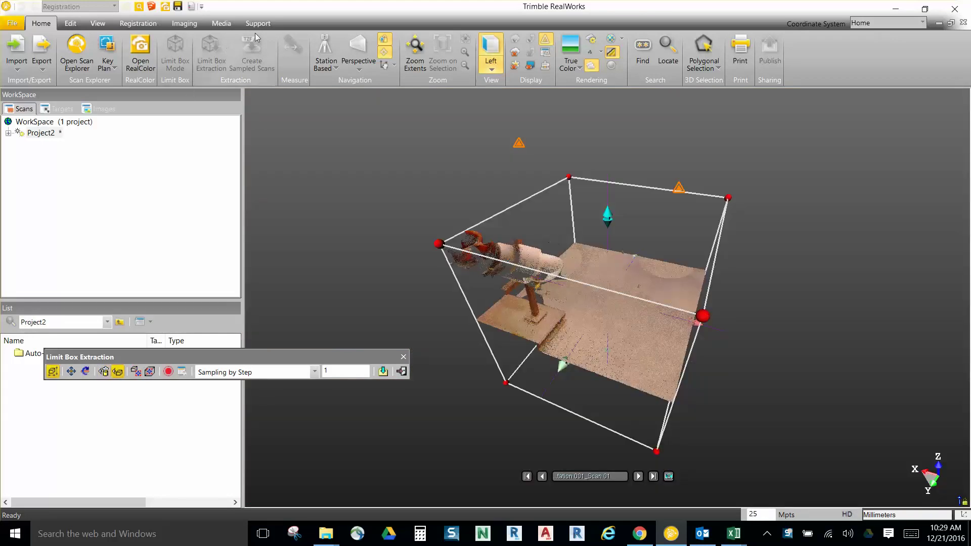
Change to Examiner navigation with isometric projection and raise the limit box's top face above the ceiling
left_click(363, 47)
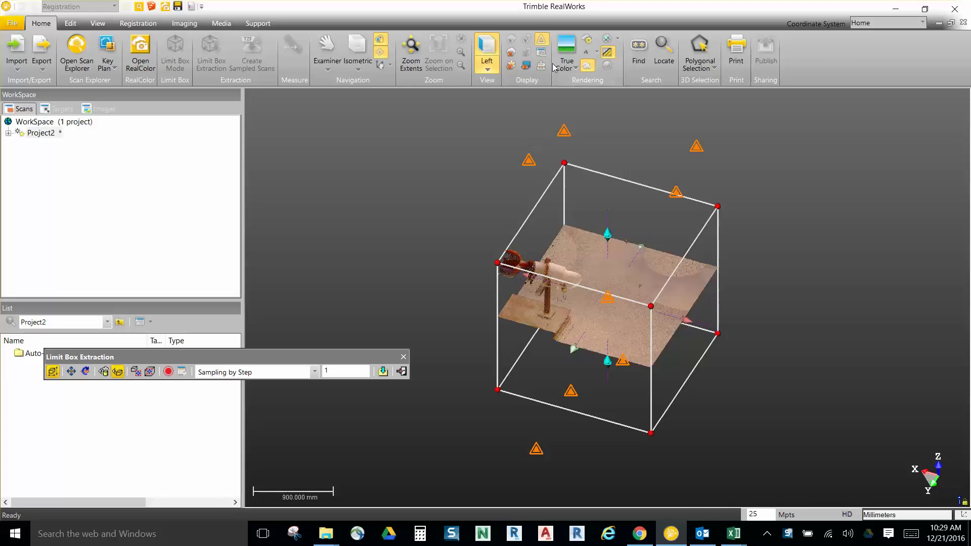
left_click_drag(609, 234, 608, 165)
middle_click_drag(613, 167, 583, 313)
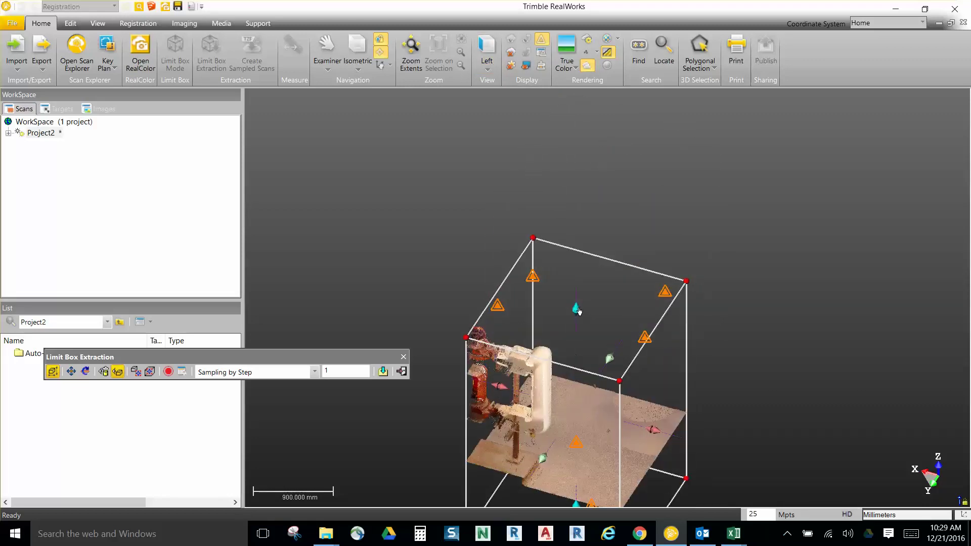
left_click_drag(580, 292, 576, 193)
left_click_drag(571, 353, 576, 354)
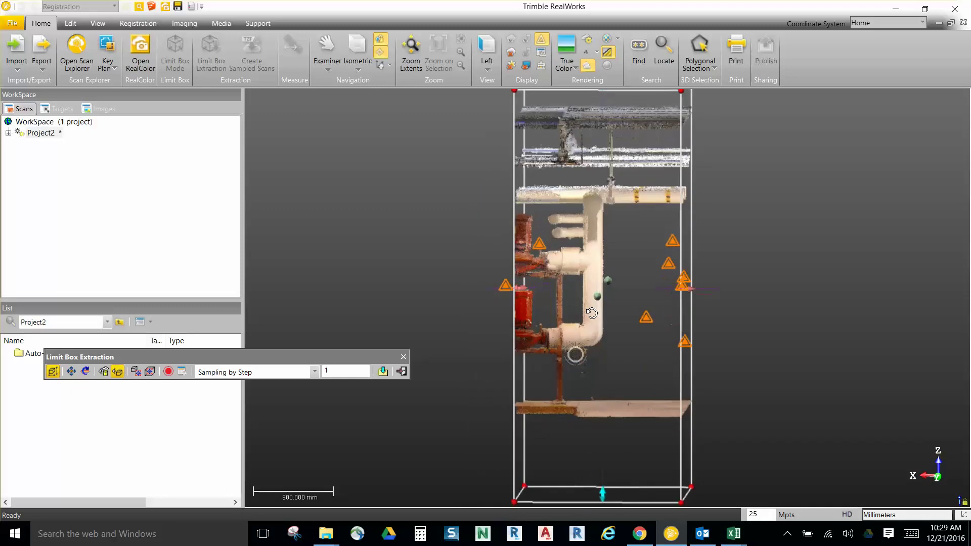
In the Left view, extend both ends of the limit box along the room's length past the two end walls
left_click(487, 52)
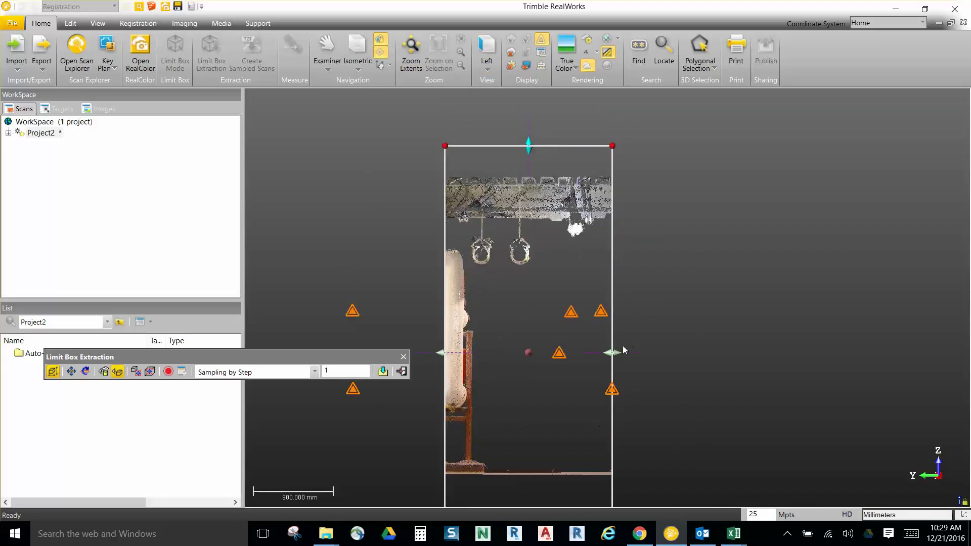
left_click_drag(620, 354, 844, 373)
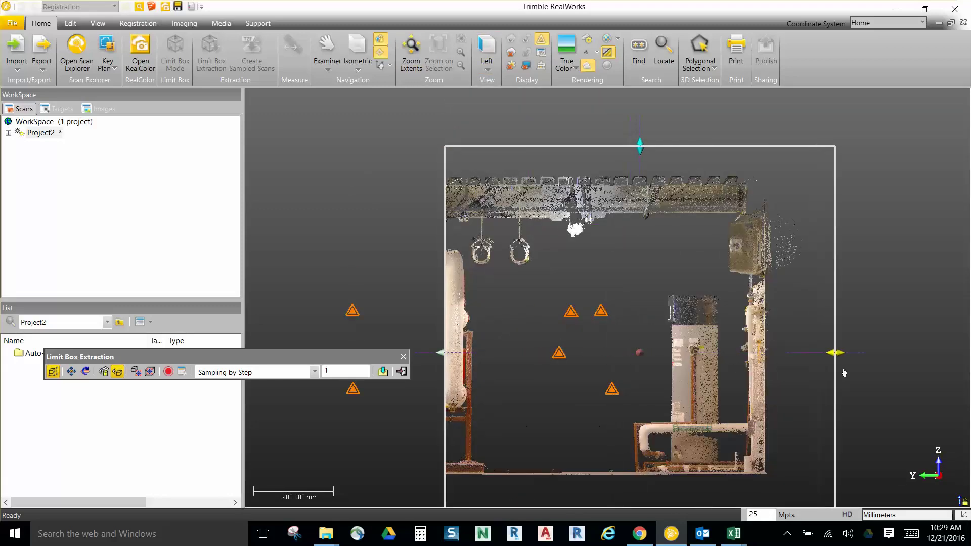
middle_click_drag(507, 324, 722, 296)
left_click_drag(655, 324, 347, 314)
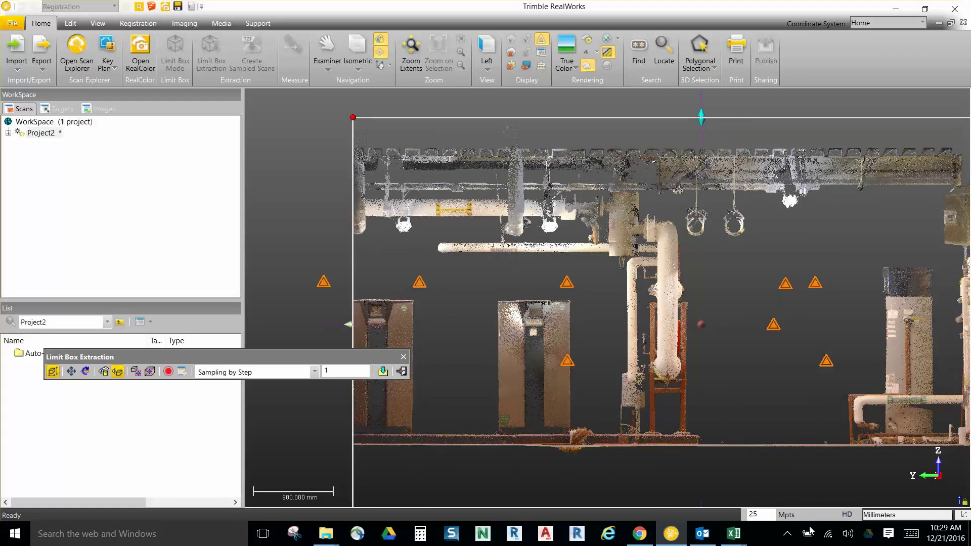
left_click(788, 533)
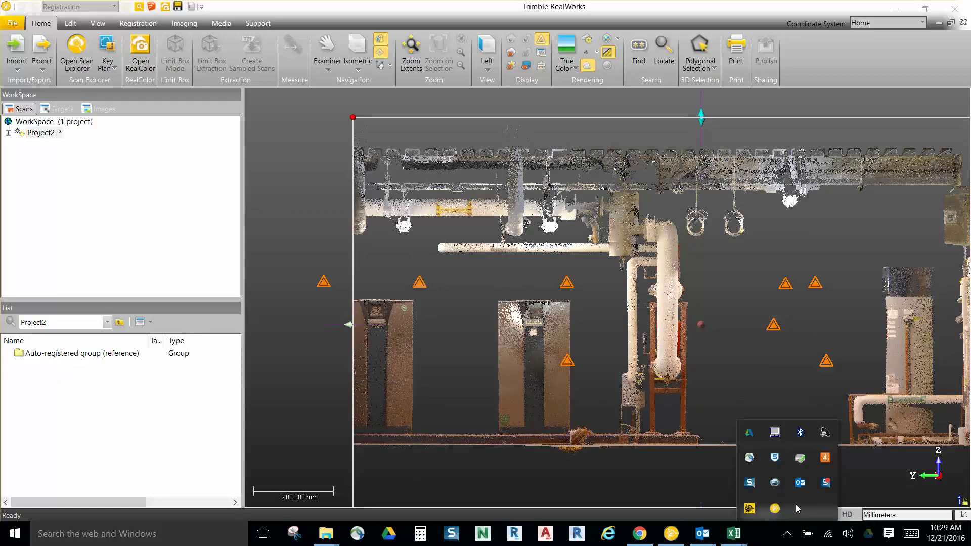
left_click_drag(348, 325, 283, 328)
scroll(444, 318, "down", 2)
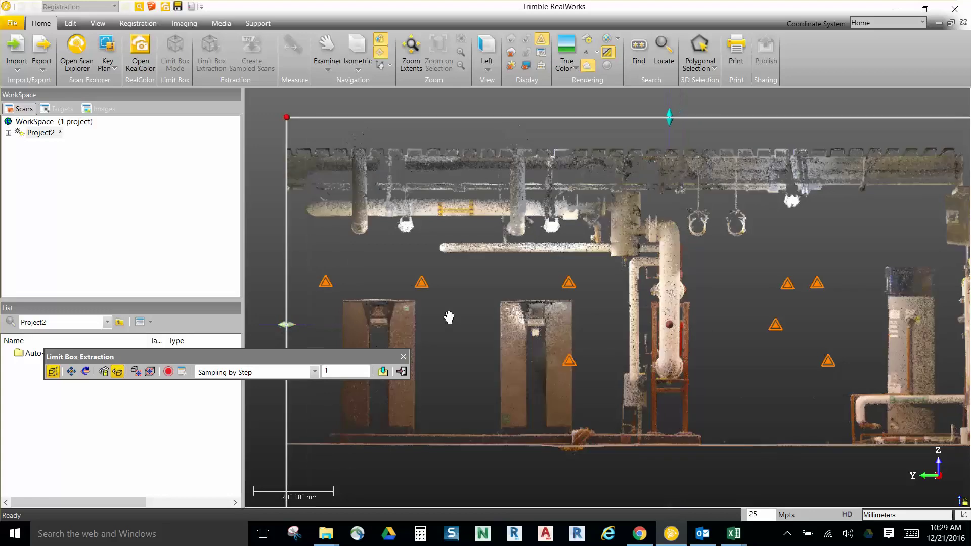
left_click_drag(306, 325, 278, 324)
scroll(711, 316, "down", 2)
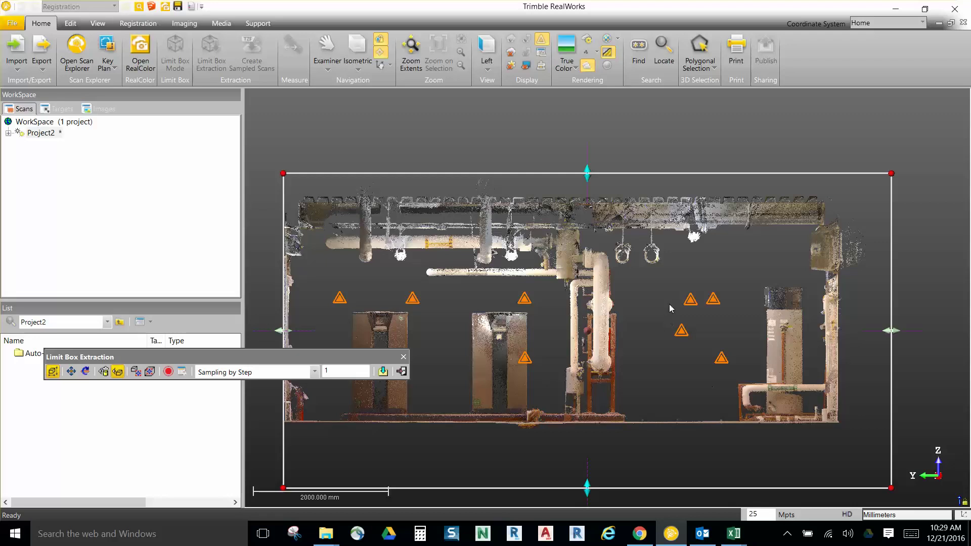
Lower the limit box's top face to just below the corrugated ceiling deck so the deck is cut off
scroll(589, 170, "up", 5)
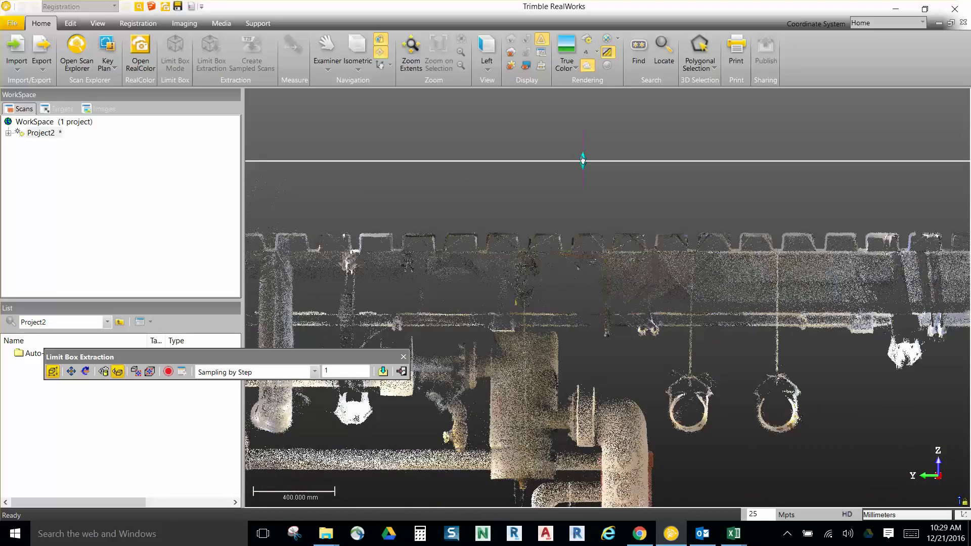
left_click_drag(582, 161, 587, 299)
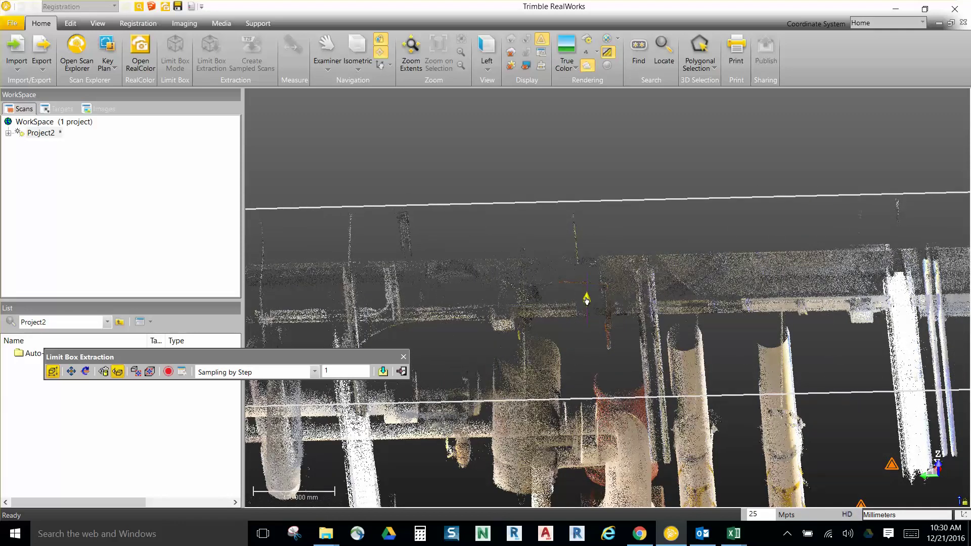
scroll(593, 308, "down", 4)
middle_click_drag(599, 366, 601, 221)
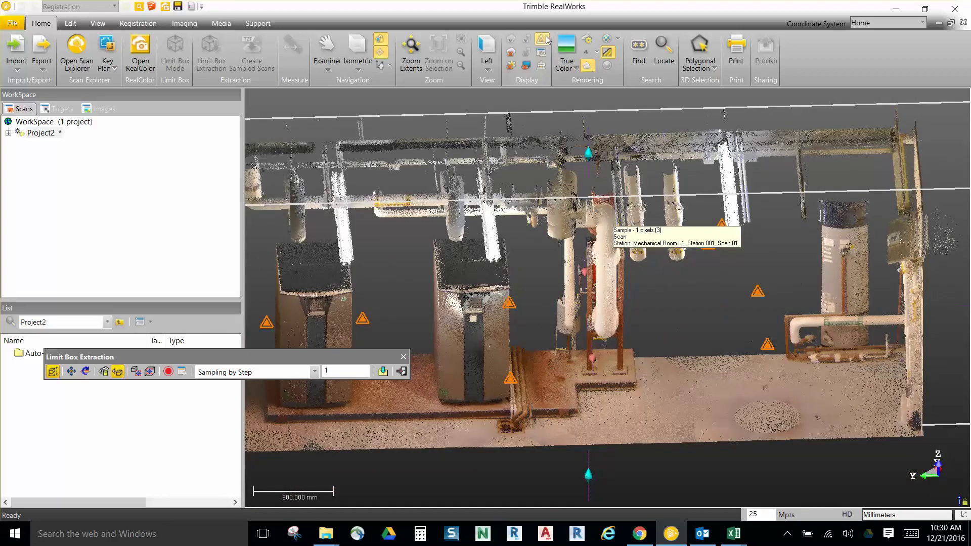
In the Left view, raise the limit box's bottom face to floor level to cut away the floor points
left_click(487, 56)
middle_click_drag(581, 426, 611, 123)
scroll(629, 366, "up", 2)
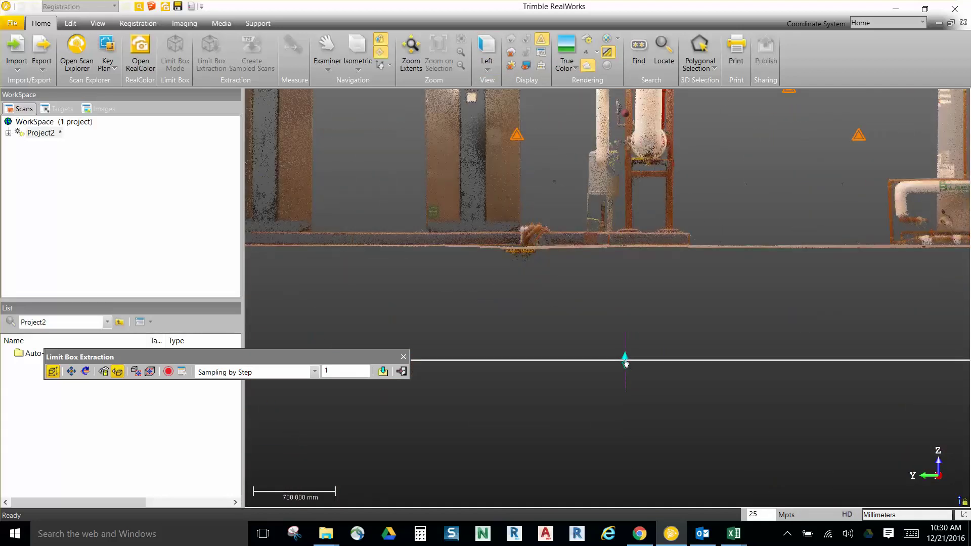
left_click_drag(628, 346, 625, 244)
scroll(631, 199, "down", 5)
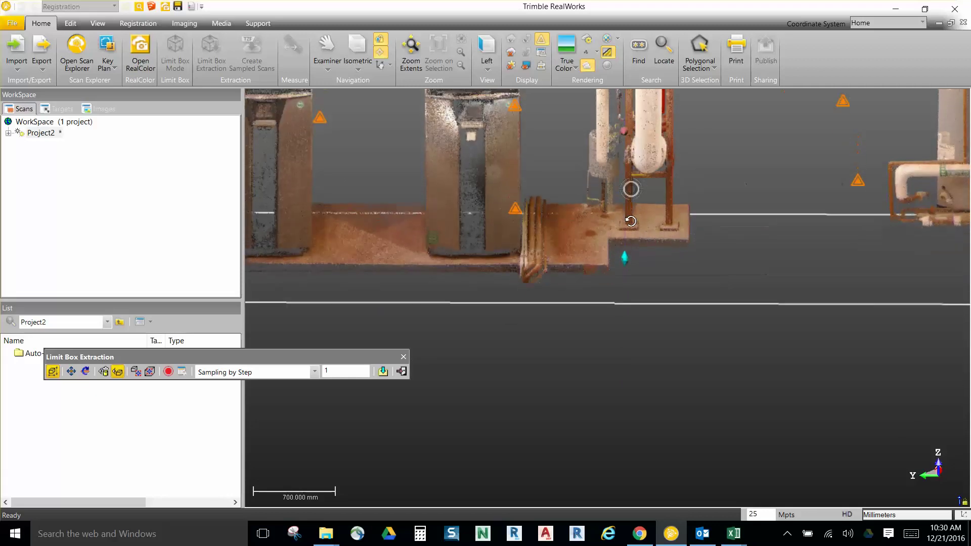
Widen the limit box sideways to take in the electrical panels, table and shelving along the long wall
left_click_drag(554, 225, 559, 298)
middle_click_drag(559, 297, 607, 251)
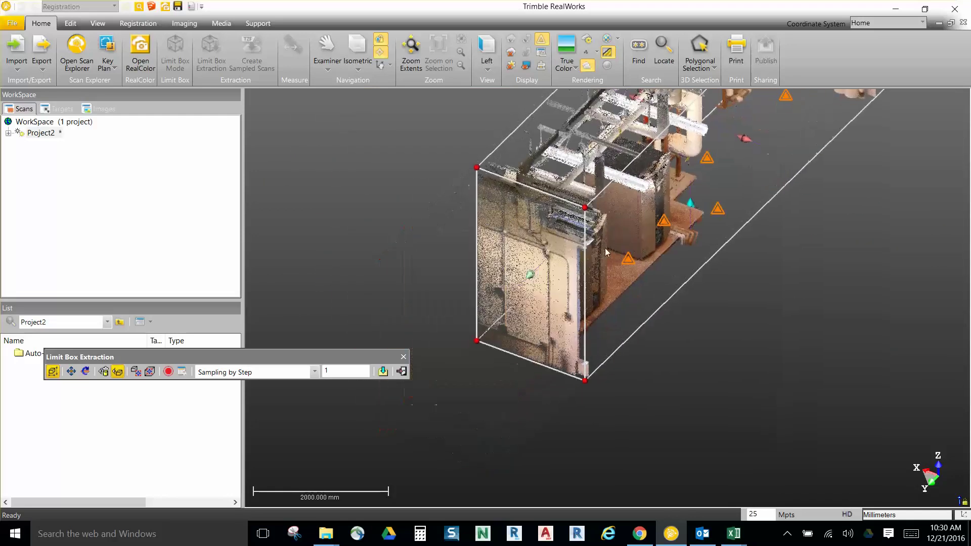
left_click_drag(755, 147, 815, 183)
middle_click_drag(788, 191, 681, 280)
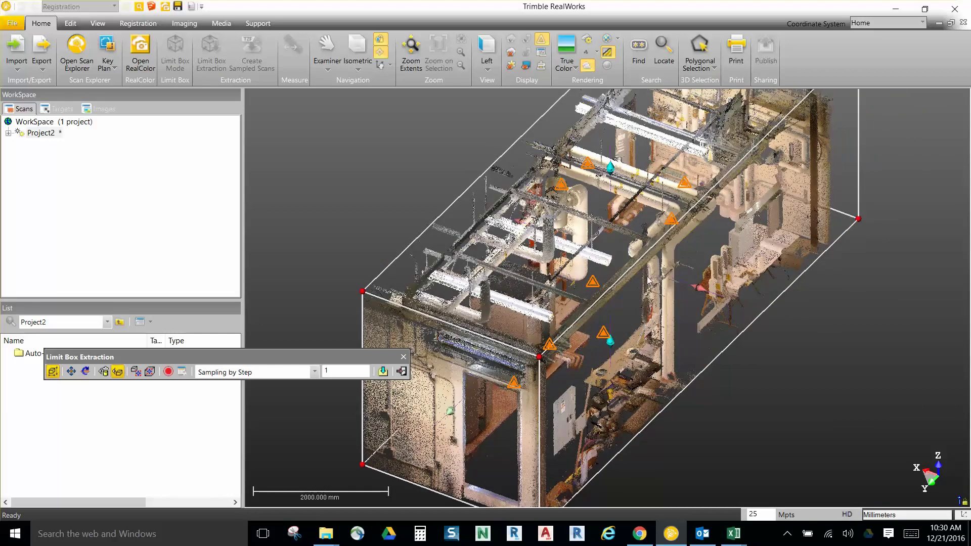
From Station 008, adjust the limit box's side face to leave out the wall surface but keep the electrical panels and conduits
double_click(672, 221)
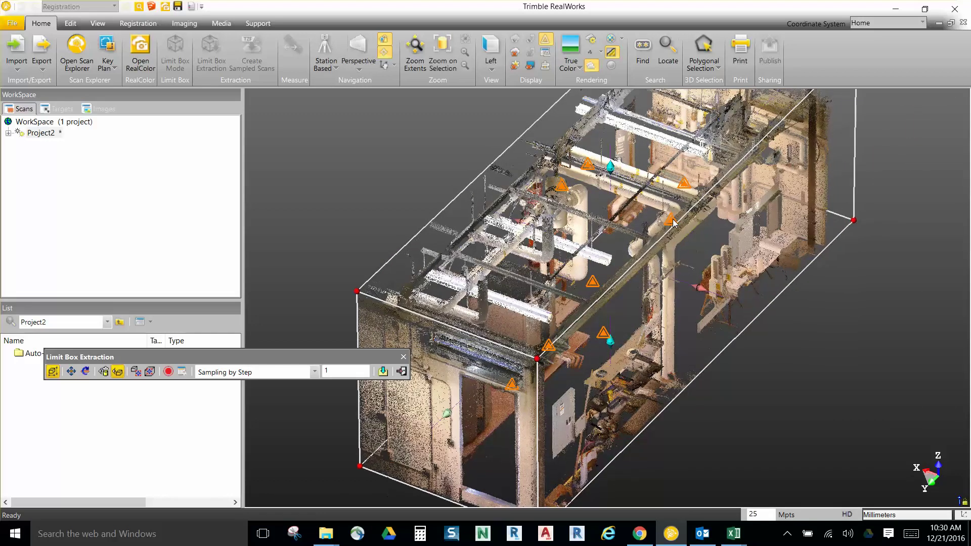
scroll(713, 316, "down", 10)
left_click_drag(705, 295, 771, 344)
scroll(614, 302, "down", 4)
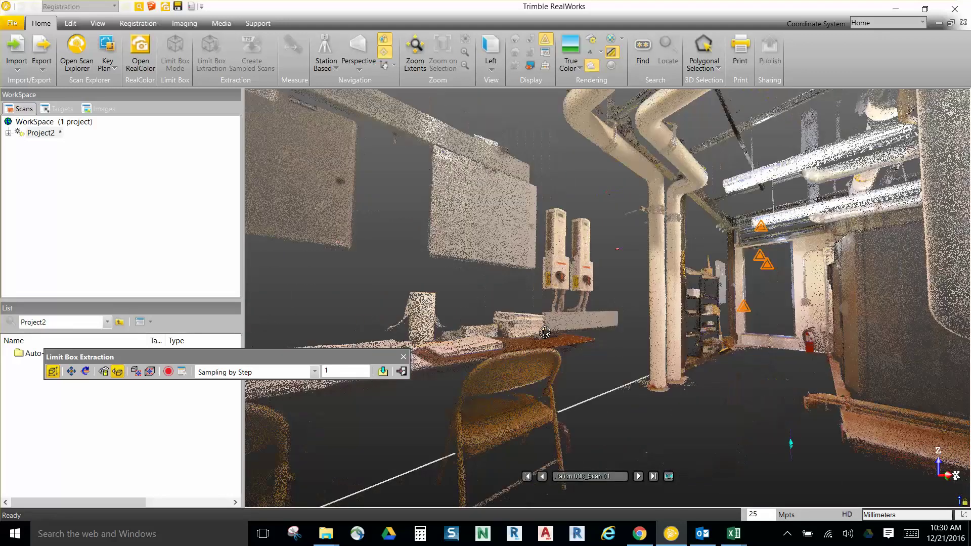
left_click_drag(615, 303, 714, 331)
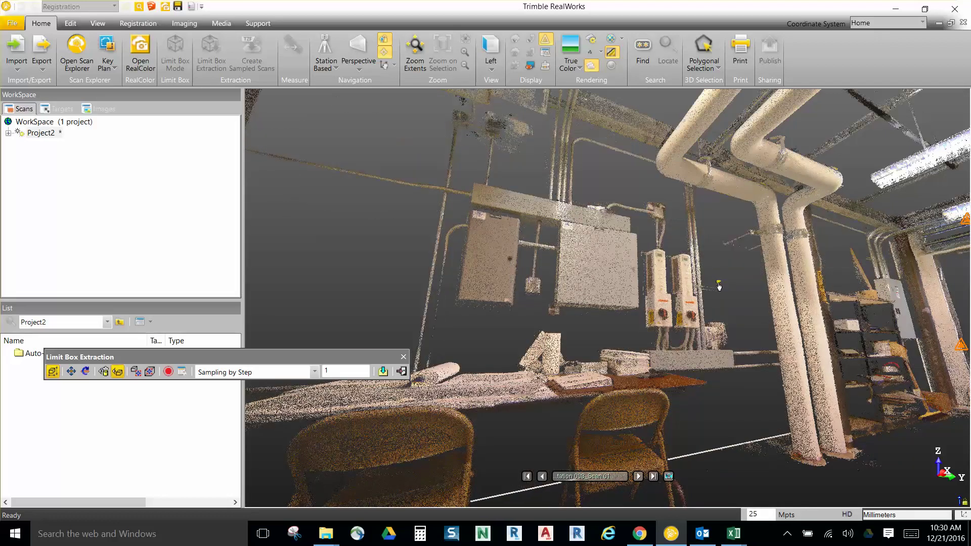
left_click_drag(719, 286, 539, 349)
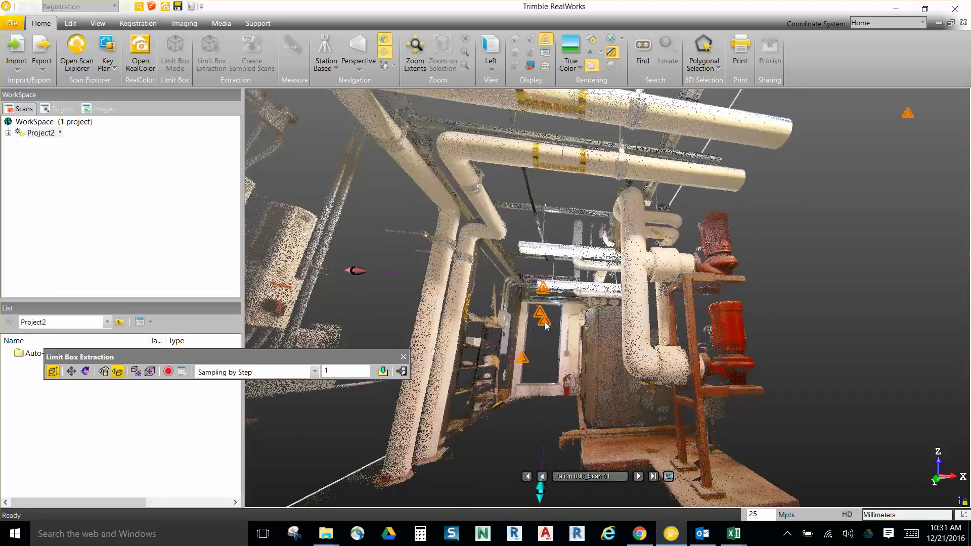
From Station 009, extend the limit box behind the boilers to include their piping, and check the red pumps from Station 005
left_click(544, 321)
scroll(581, 360, "down", 3)
left_click_drag(582, 360, 786, 319)
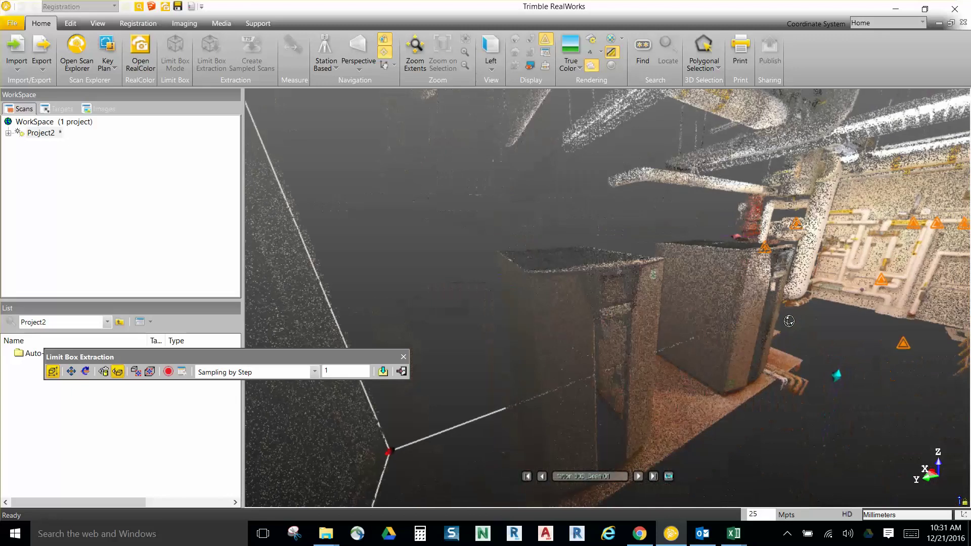
left_click_drag(693, 251, 602, 286)
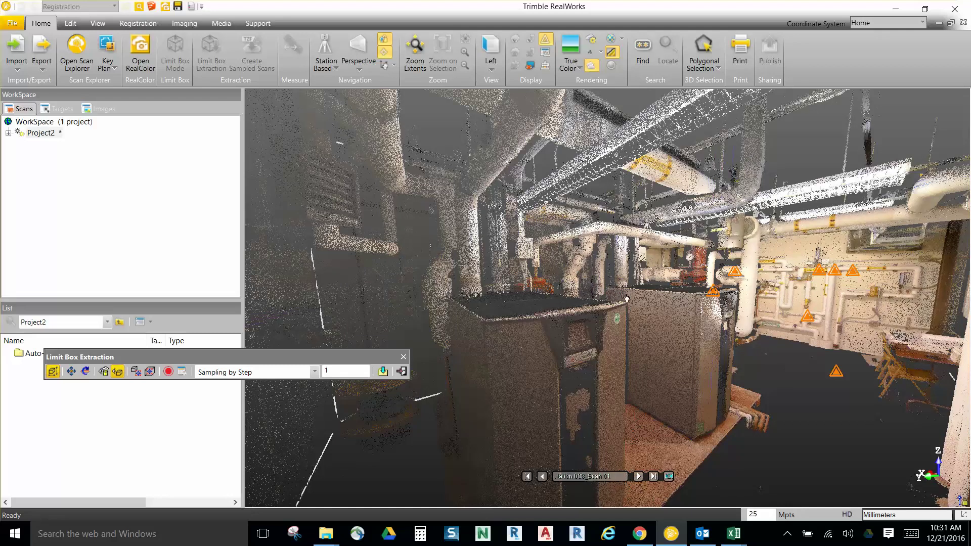
scroll(625, 299, "up", 5)
left_click_drag(624, 301, 634, 282)
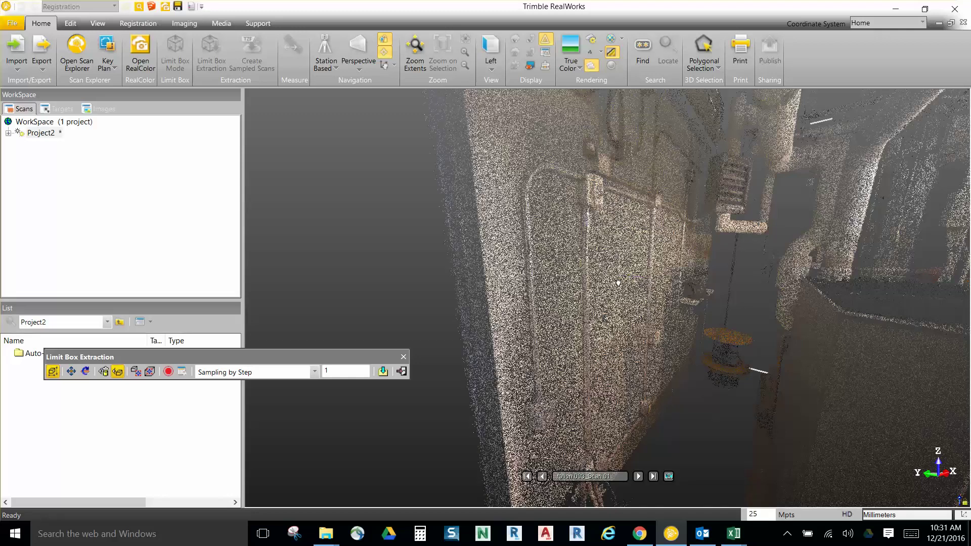
left_click_drag(630, 287, 633, 289)
left_click_drag(571, 231, 349, 323)
scroll(718, 250, "up", 2)
double_click(703, 257)
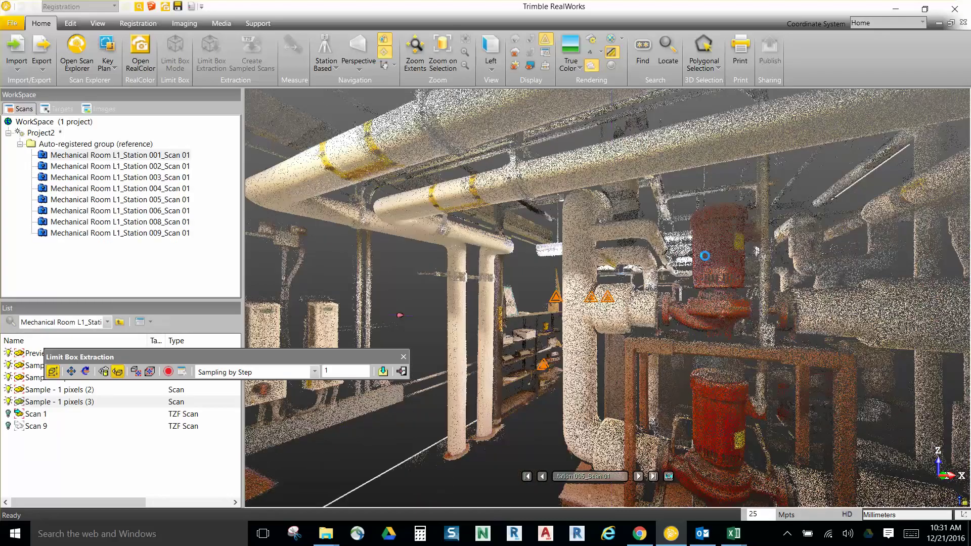
left_click_drag(594, 364, 728, 349)
left_click_drag(552, 355, 648, 338)
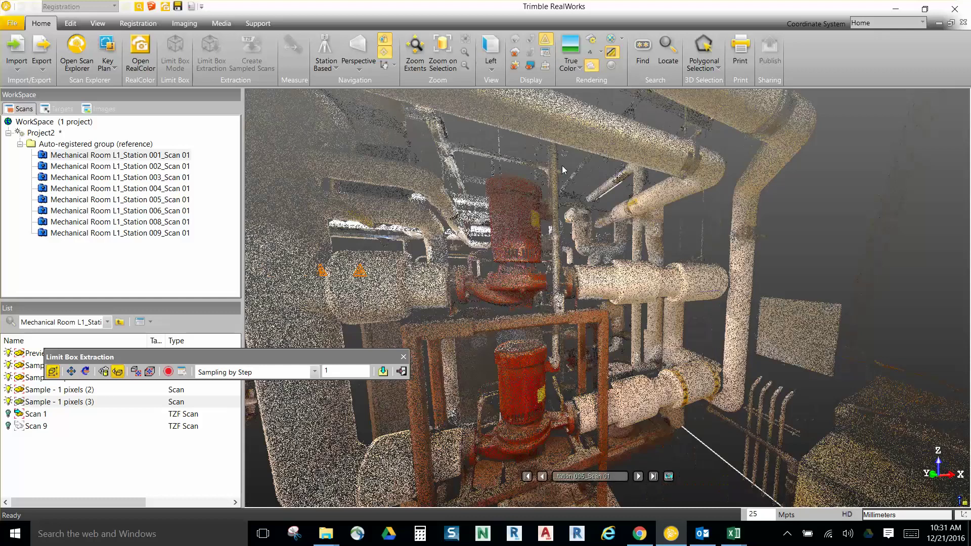
Return to Examiner navigation and pull the limit box's end face in towards the wall with the small piping
left_click(324, 50)
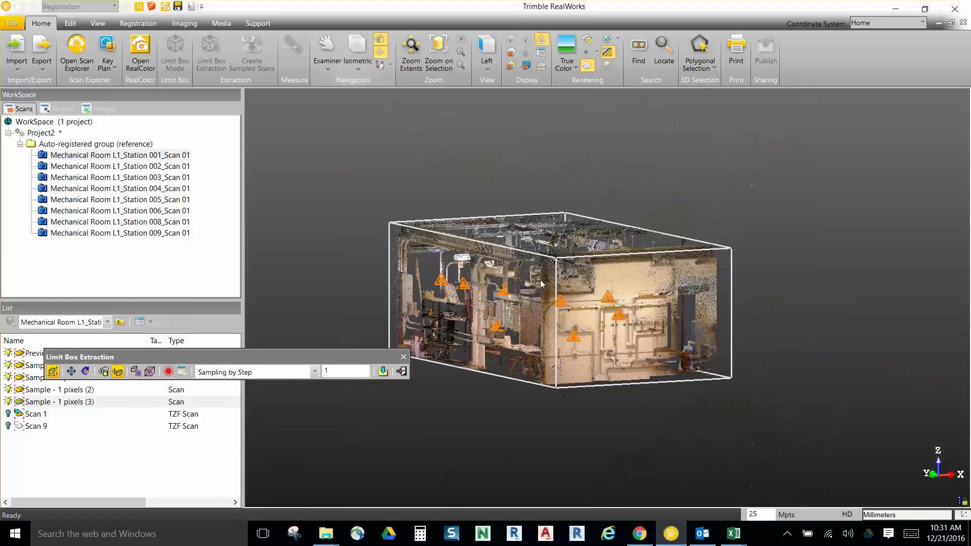
scroll(638, 326, "up", 8)
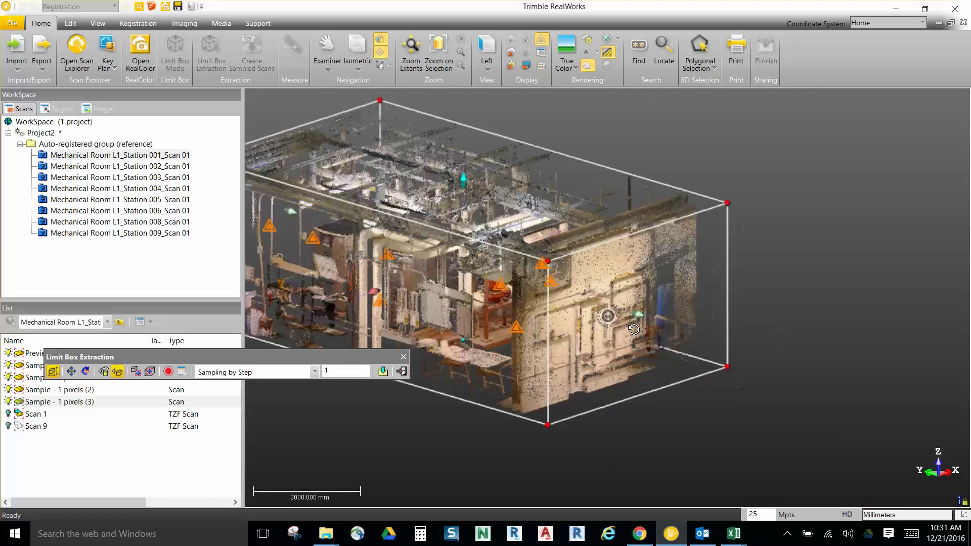
left_click_drag(639, 305, 583, 301)
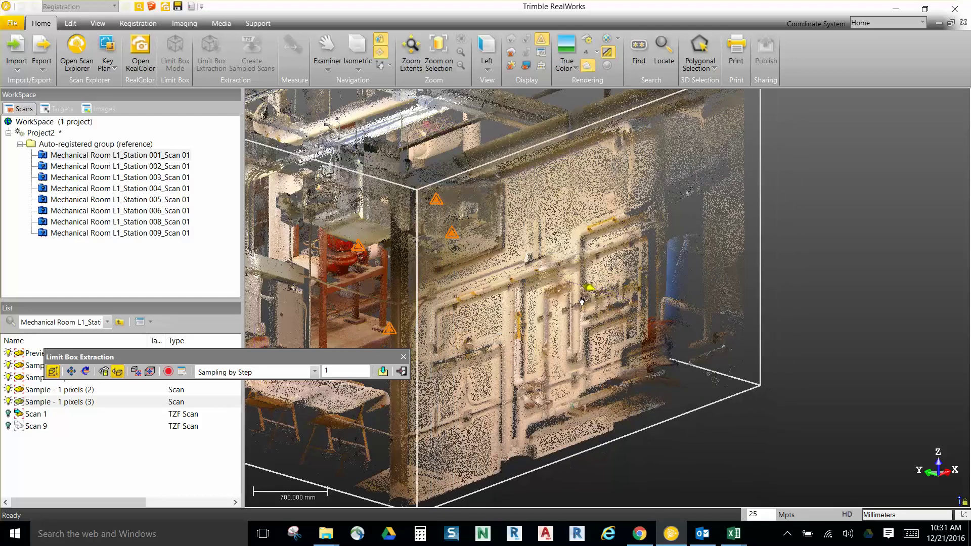
left_click(787, 539)
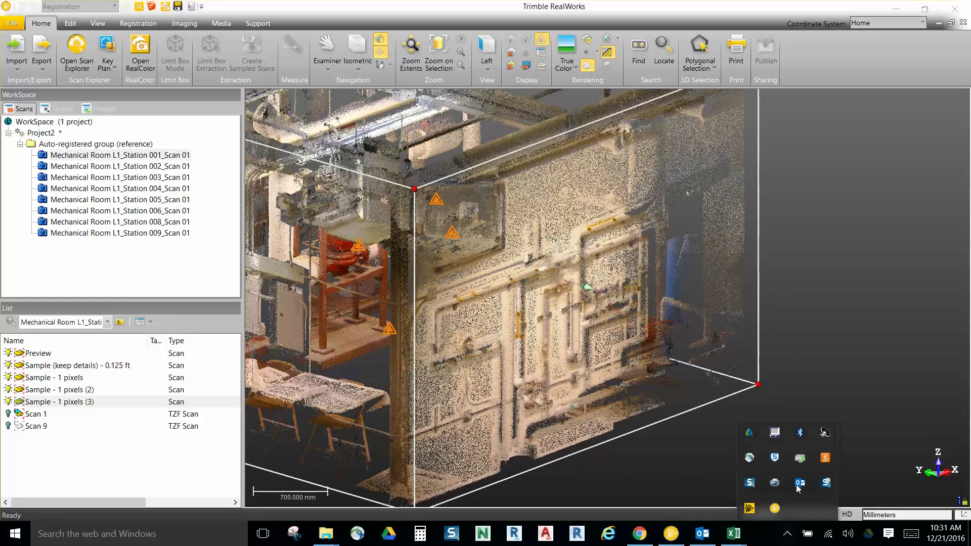
Pull the limit box's end face in past the wall surface, keeping only the small piping mounted in front of it
left_click(616, 282)
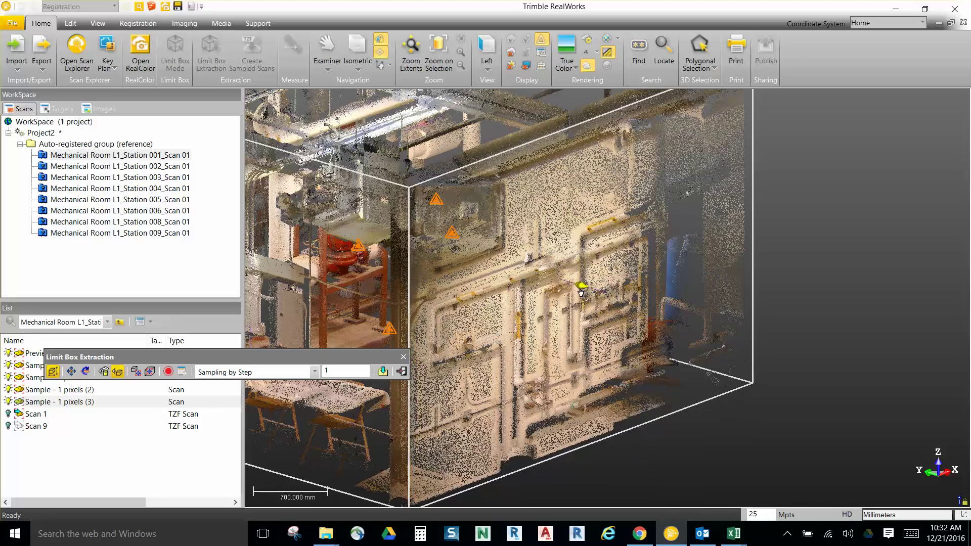
left_click_drag(580, 292, 570, 293)
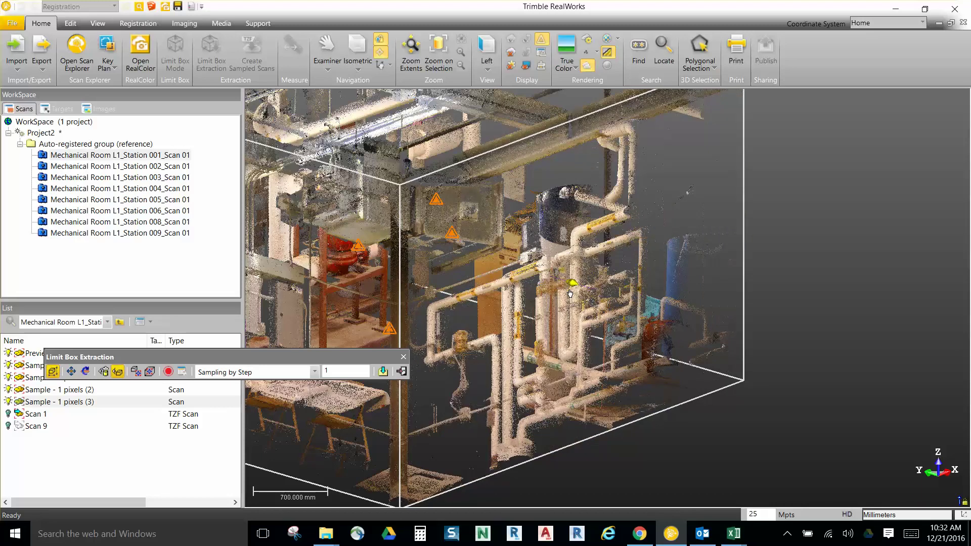
left_click_drag(586, 260, 584, 257)
Push the limit box's side face near the blue barrel slightly outward to take in more of the adjacent piping
middle_click_drag(583, 256, 498, 320)
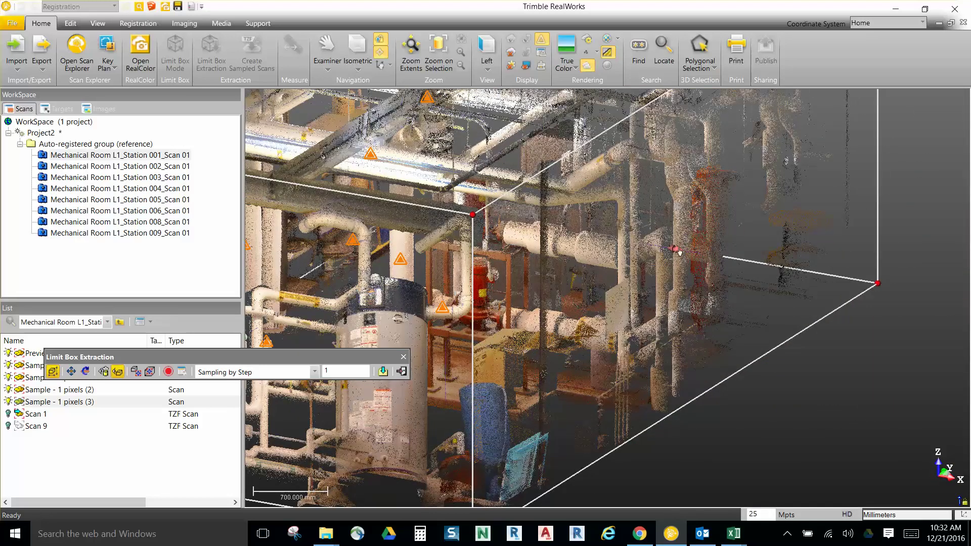
left_click_drag(679, 255, 686, 260)
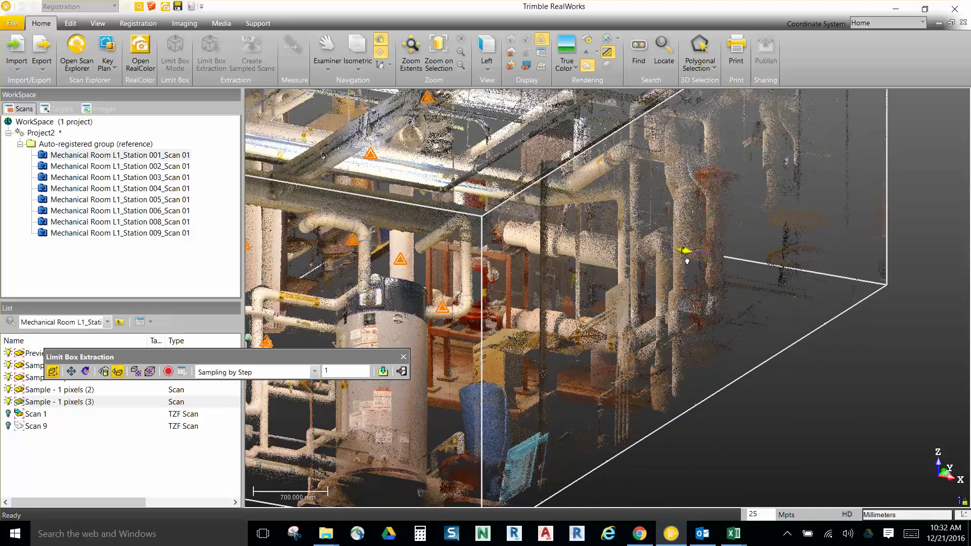
left_click_drag(678, 343, 647, 320)
scroll(649, 320, "down", 3)
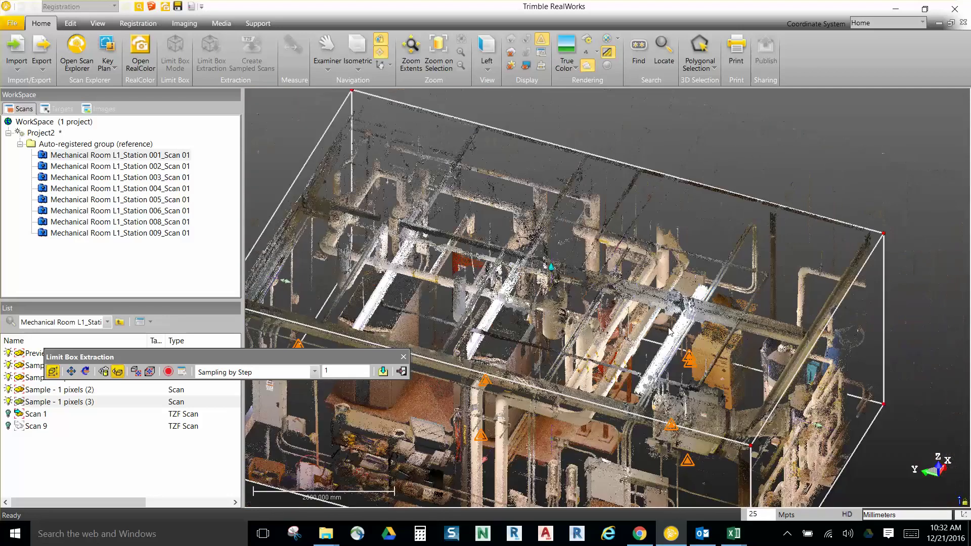
left_click_drag(707, 379, 732, 330)
middle_click_drag(662, 378, 714, 262)
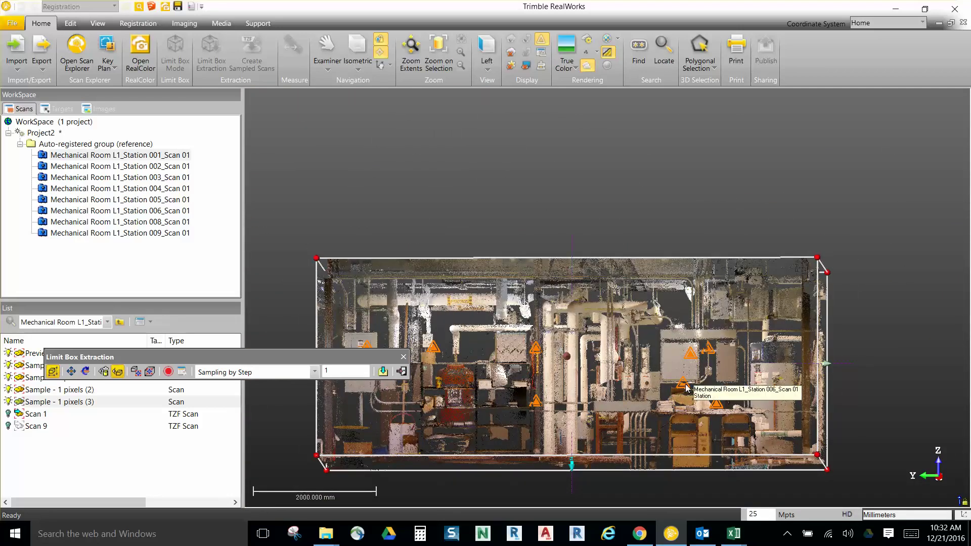
From Station 006, inspect the piping, ductwork, electrical panels and table kept inside the limit box
double_click(686, 385)
left_click_drag(681, 361, 647, 362)
left_click_drag(723, 349, 511, 440)
left_click_drag(528, 295, 405, 288)
left_click_drag(721, 294, 651, 363)
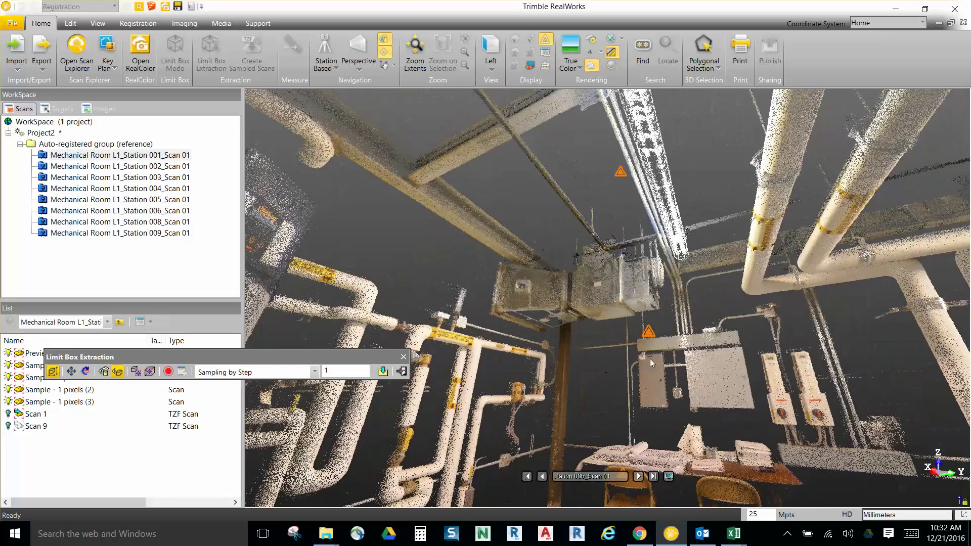
left_click_drag(836, 375, 729, 473)
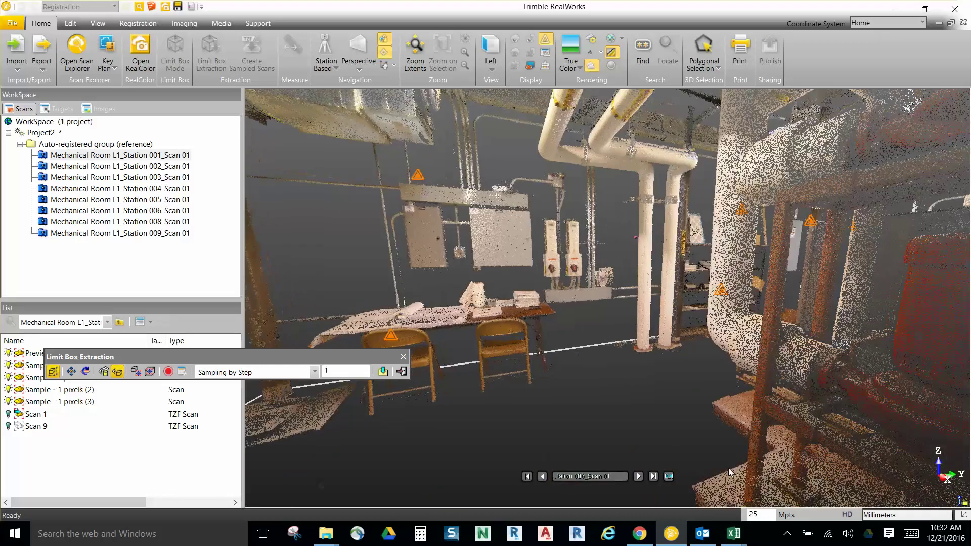
left_click(787, 533)
left_click(832, 487)
left_click(606, 436)
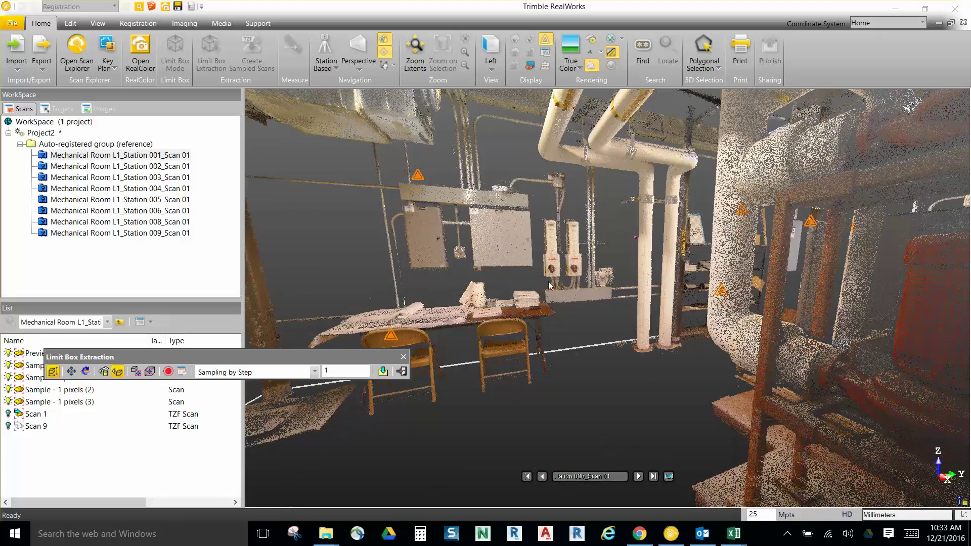
From Station 004, examine the limit box coverage around the electrical disconnects, vertical pipes and shelving along the long wall
left_click_drag(607, 436, 581, 227)
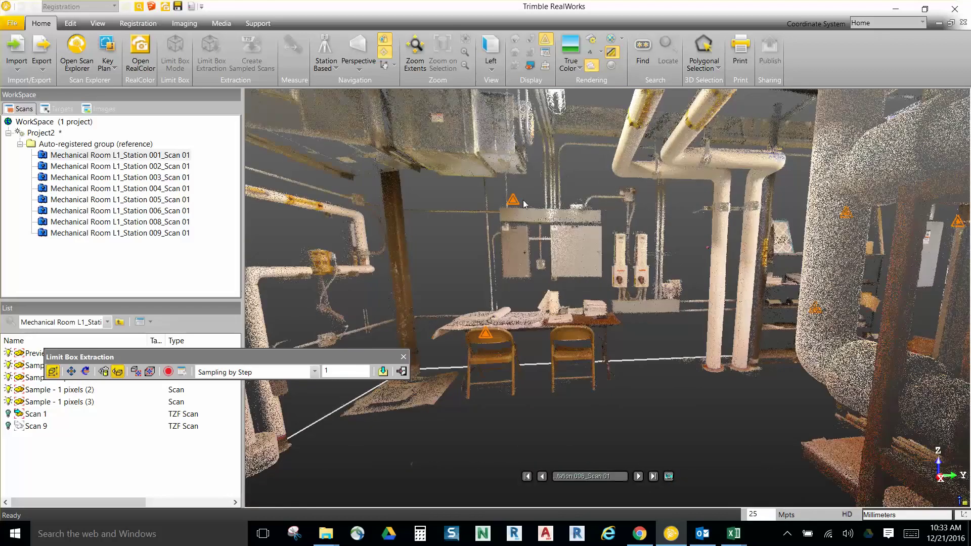
left_click(510, 197)
left_click(628, 290)
mouse_move(629, 291)
left_mouse_down()
mouse_move(459, 248)
mouse_move(308, 277)
mouse_move(364, 312)
mouse_move(346, 310)
left_mouse_up()
left_click_drag(570, 336, 303, 243)
mouse_move(607, 336)
left_mouse_down()
mouse_move(499, 409)
mouse_move(445, 430)
left_mouse_up()
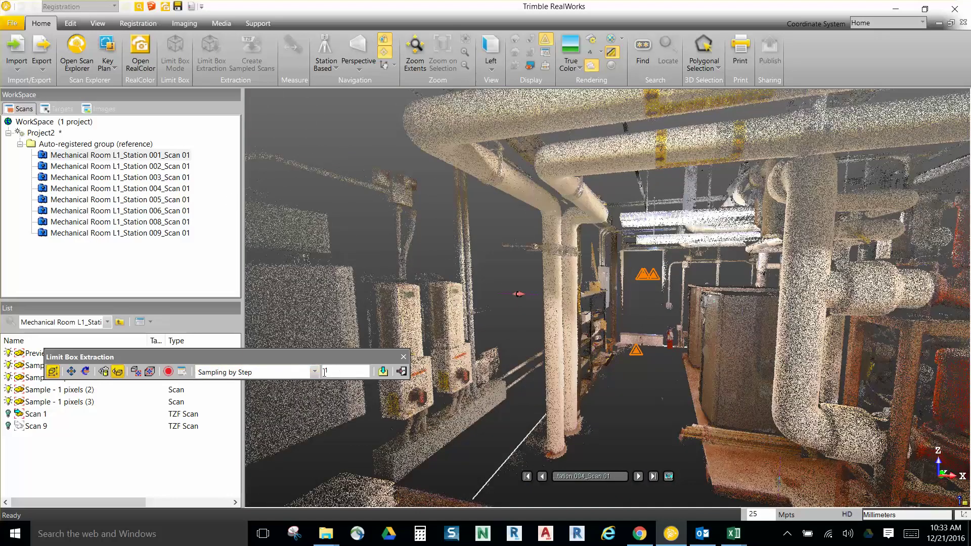
Extract the scan points inside the limit box using Sampling by Step at 1, and close Limit Box Extraction once processing finishes
left_click(383, 371)
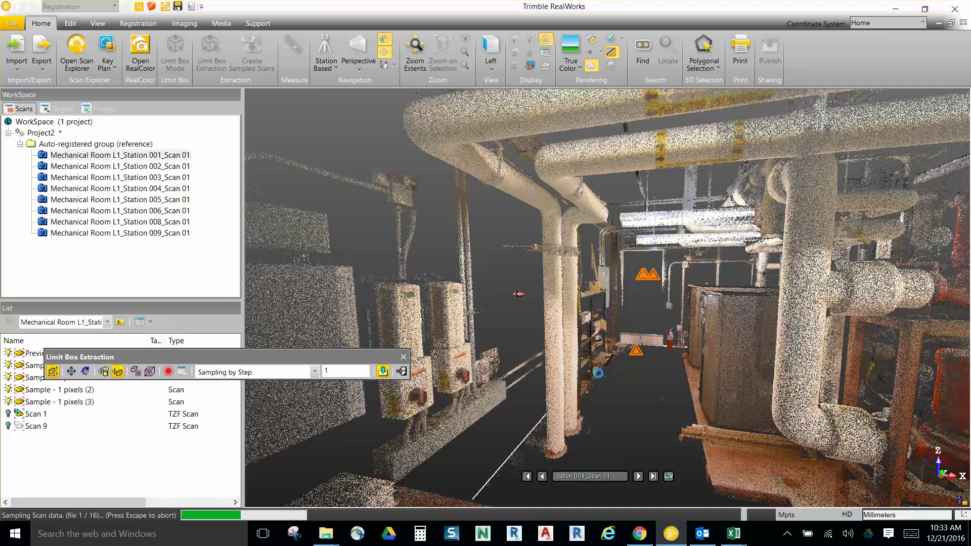
left_click(787, 534)
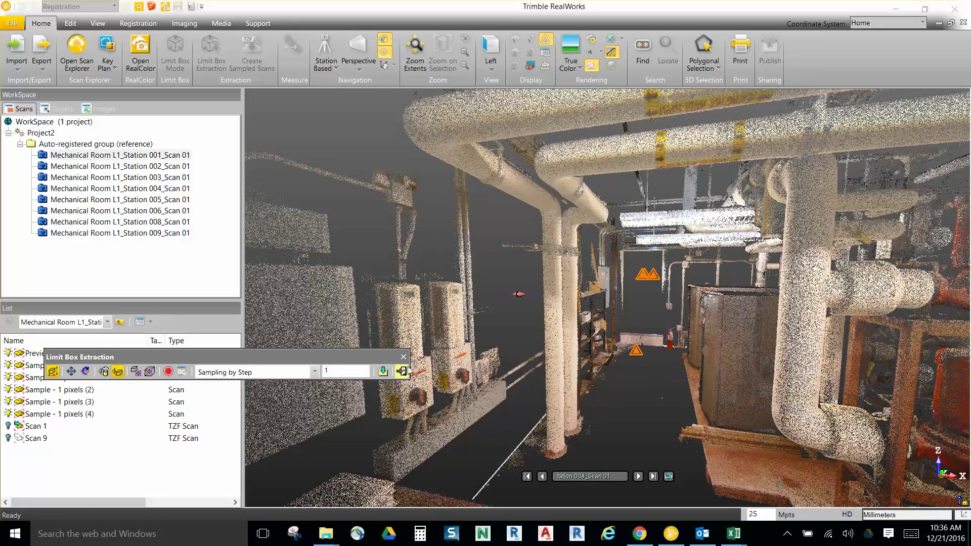
left_click(402, 371)
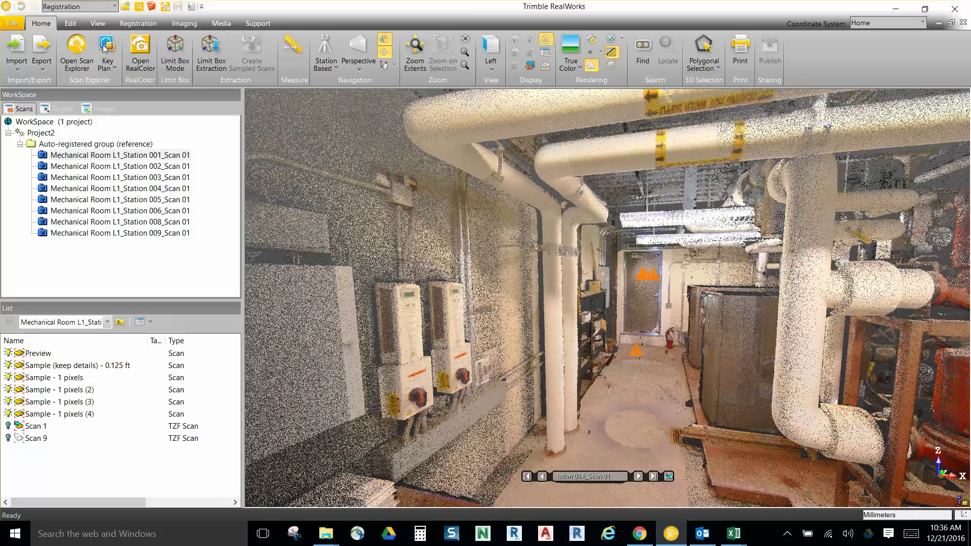
Switch to Production mode, hide the All Points cloud and show only the extracted OBJECT10 cloud
left_click(87, 7)
left_click(84, 29)
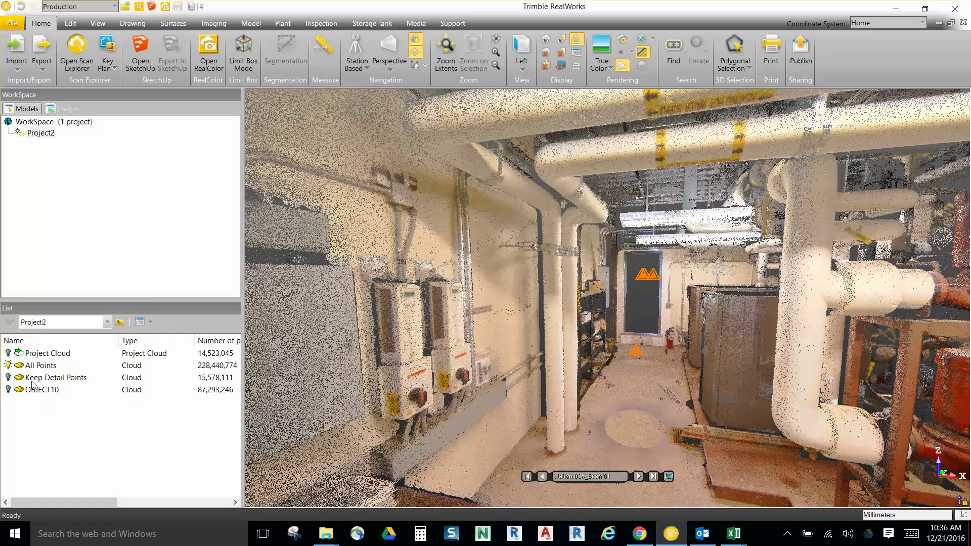
left_click(8, 365)
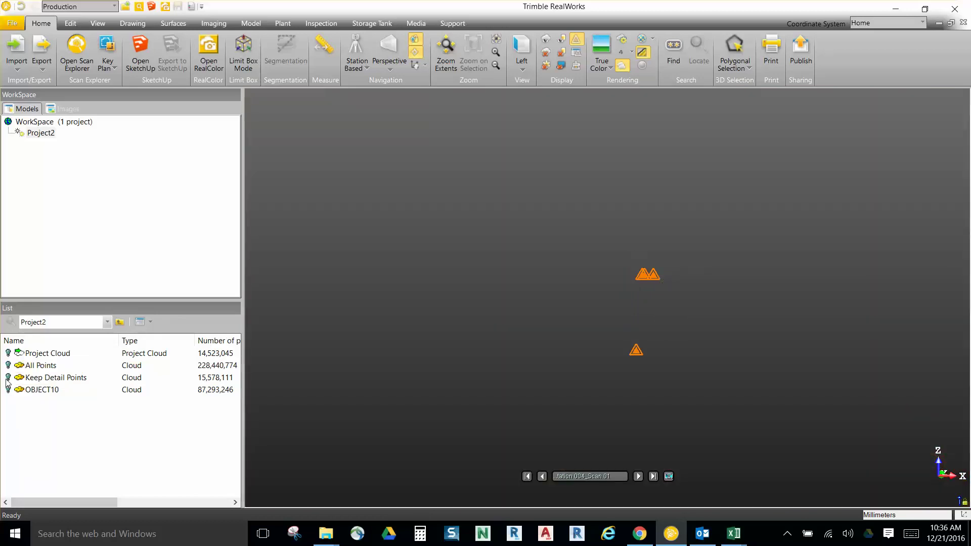
left_click(8, 390)
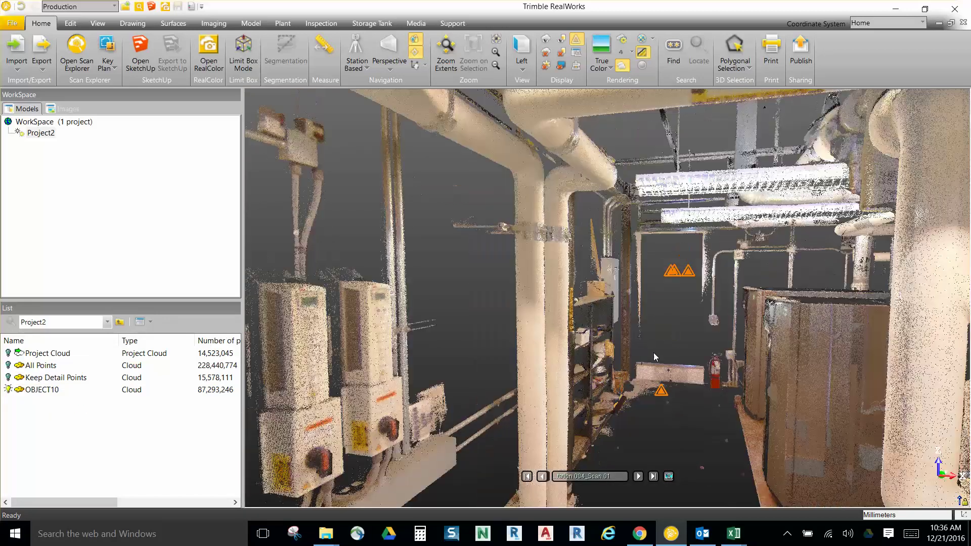
Look around the extracted cloud from Station 001 to examine the water heater, piping, pumps and boilers
mouse_move(653, 356)
left_mouse_down()
mouse_move(478, 340)
mouse_move(811, 370)
mouse_move(797, 380)
left_mouse_up()
left_click(590, 256)
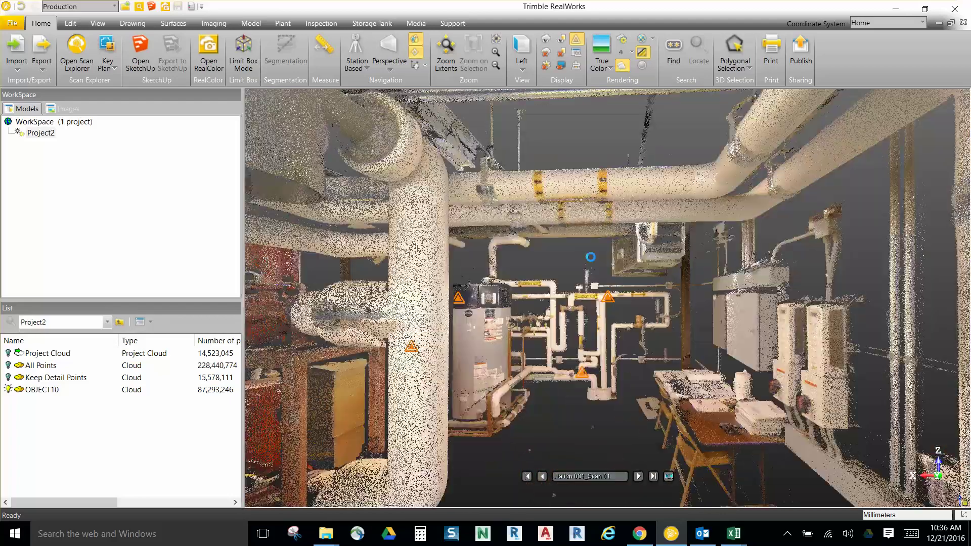
left_click_drag(583, 367, 814, 344)
left_click_drag(359, 296, 854, 283)
left_click_drag(607, 359, 299, 355)
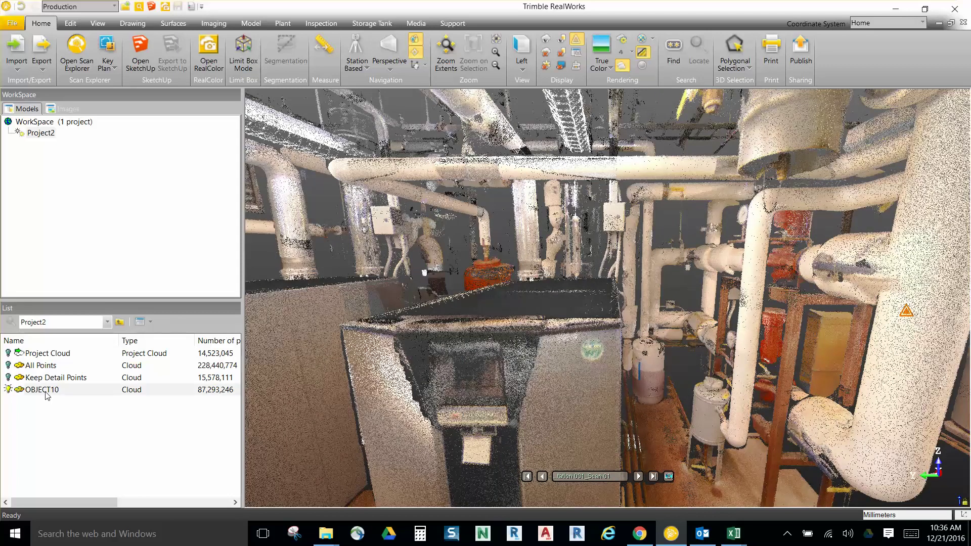
Rename the OBJECT10 cloud as MEP
left_click(45, 389)
left_click(46, 390)
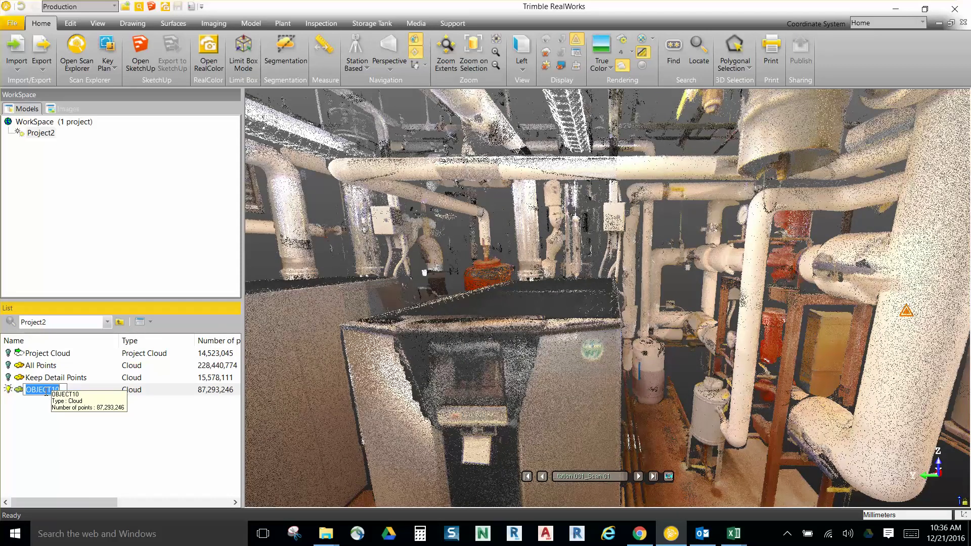
type("MEP")
left_click(82, 438)
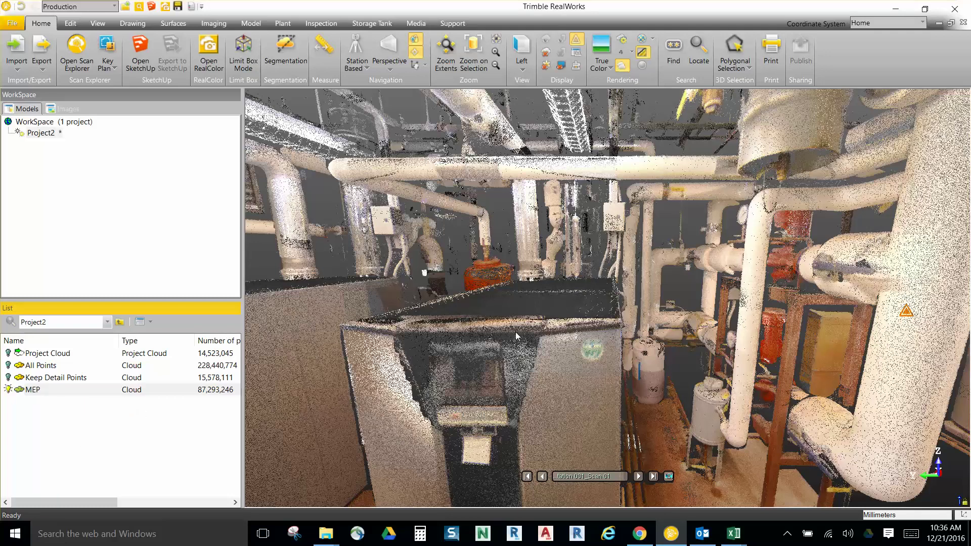
Switch from station-based to Examiner navigation and examine the whole MEP cloud from several sides
left_click_drag(598, 310, 363, 358)
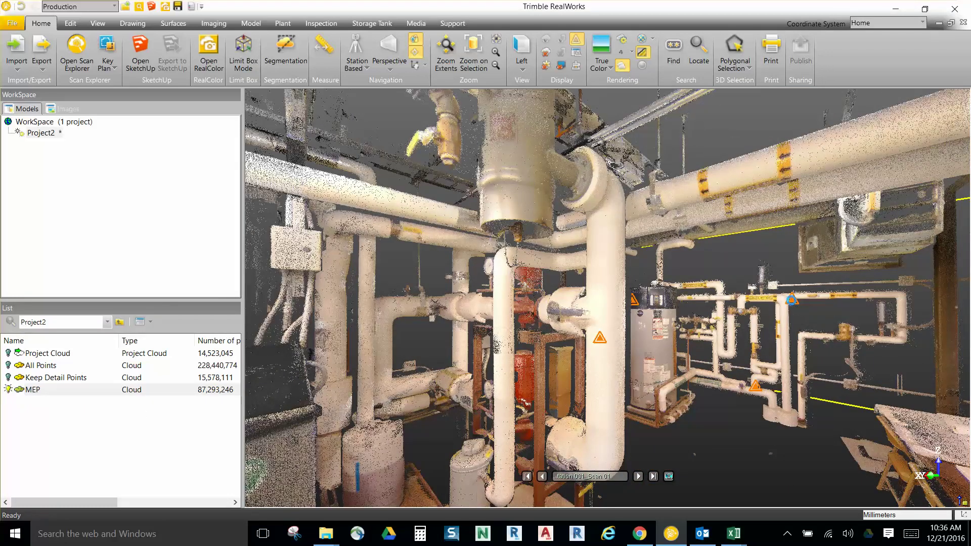
left_click(401, 51)
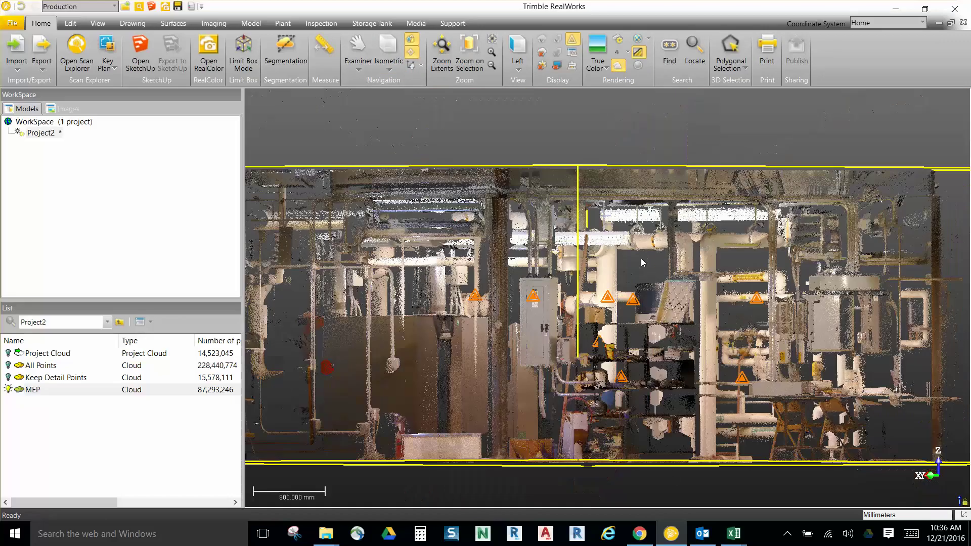
left_click_drag(639, 262, 738, 330)
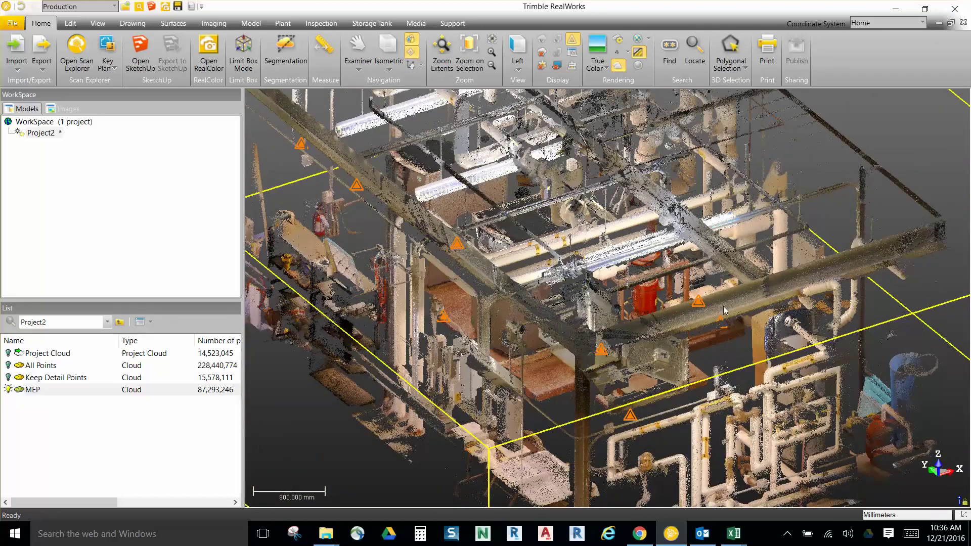
scroll(719, 336, "down", 2)
left_click_drag(671, 321, 555, 304)
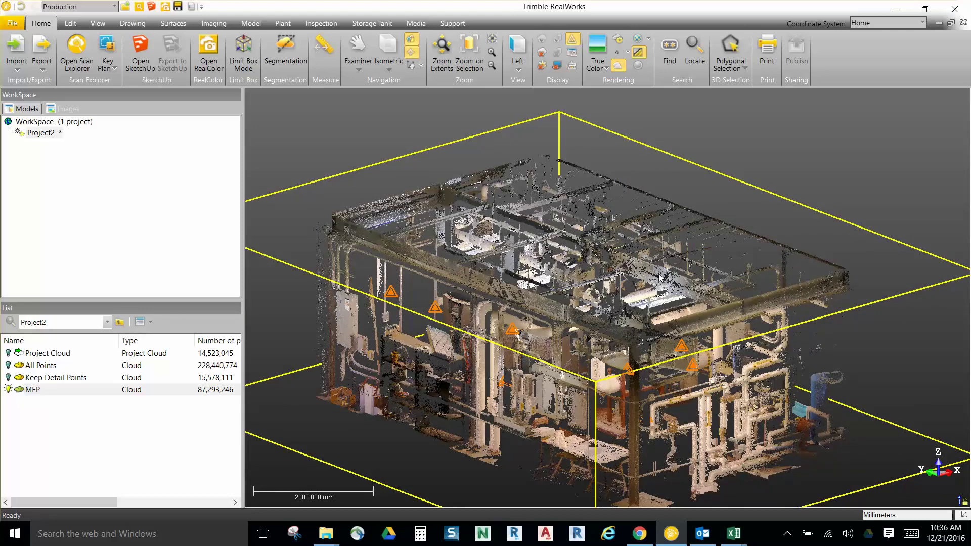
middle_click_drag(762, 268, 666, 306)
mouse_move(666, 308)
left_mouse_down()
mouse_move(664, 370)
mouse_move(670, 324)
left_mouse_up()
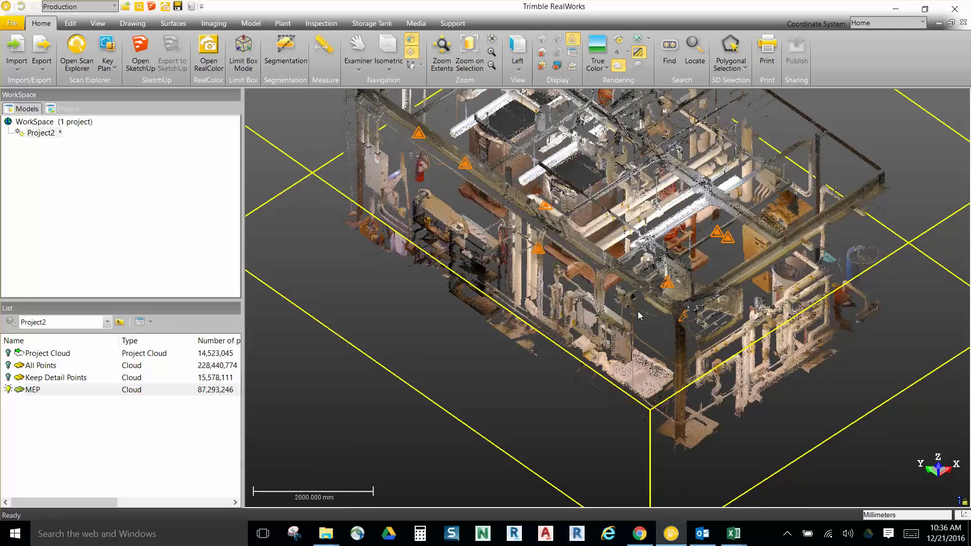
left_click_drag(675, 307, 626, 248)
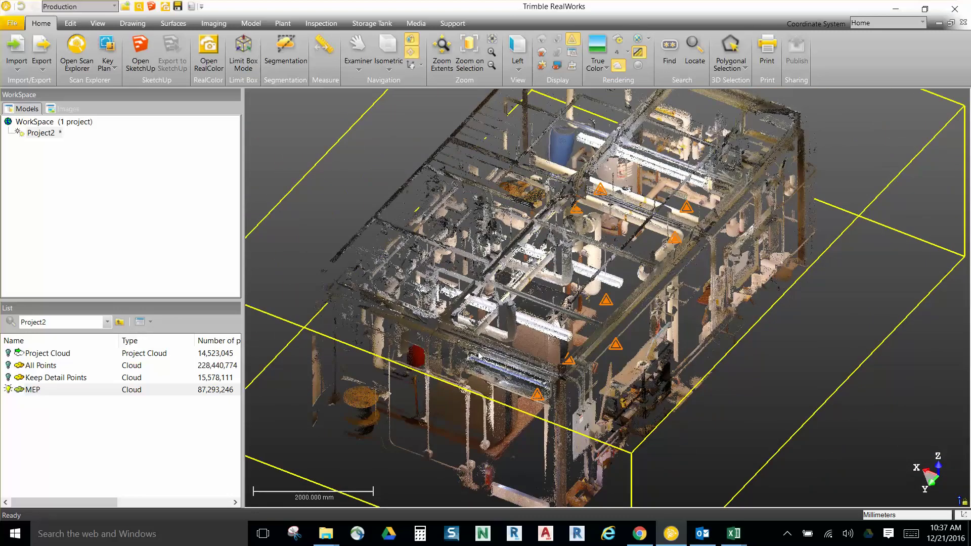
Switch to Registration mode and list the scans stored under Station 001 and Station 009
left_click(115, 7)
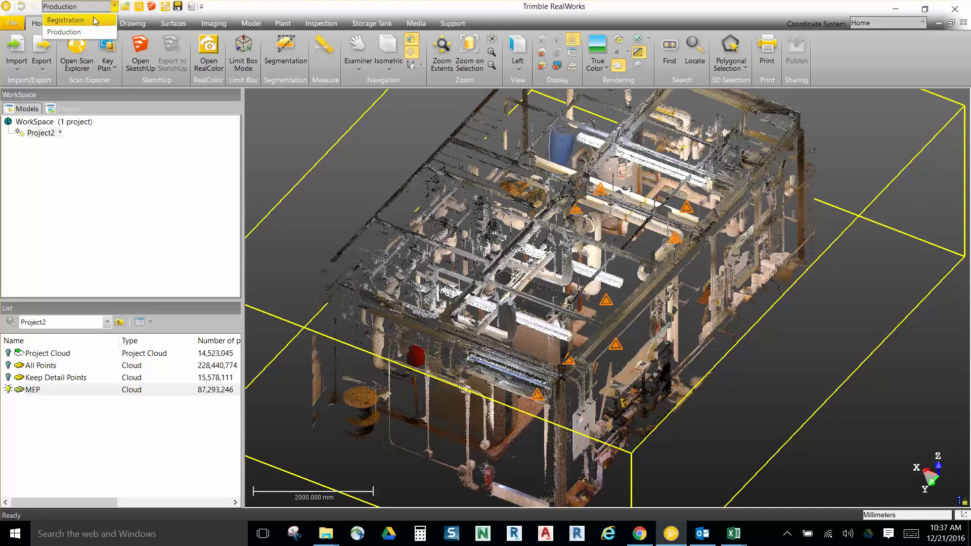
left_click(95, 20)
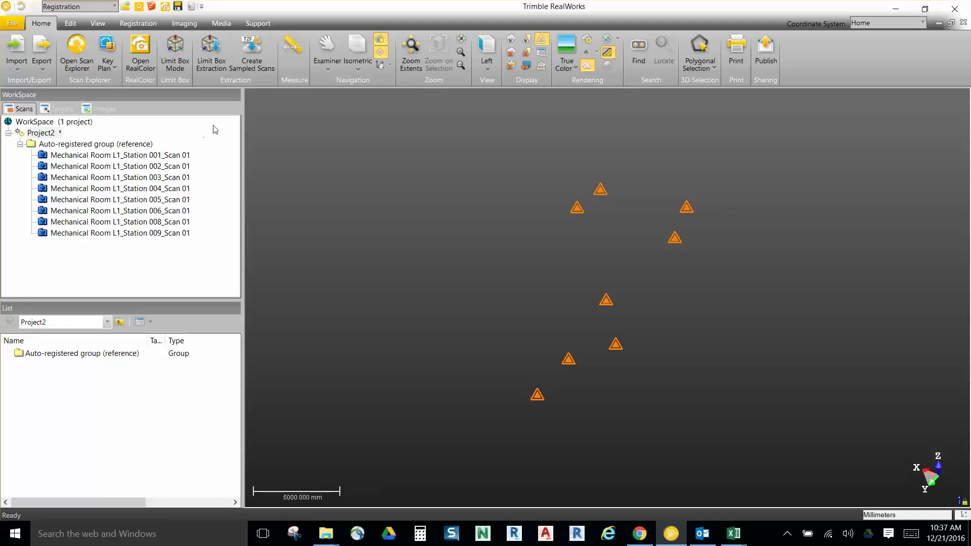
left_click(121, 156)
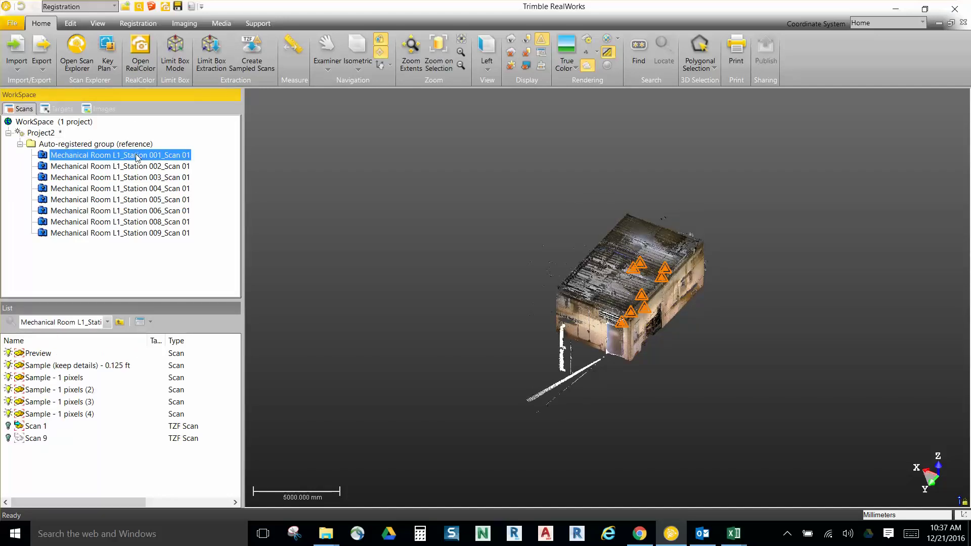
left_click(141, 234)
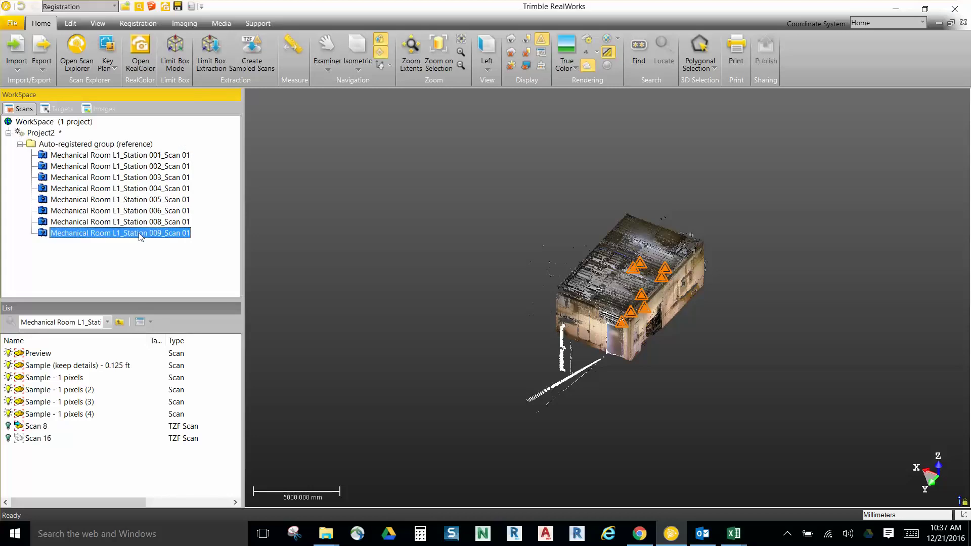
Export the registration parameters of all eight stations in the auto-registered group to TZF files
double_click(65, 143)
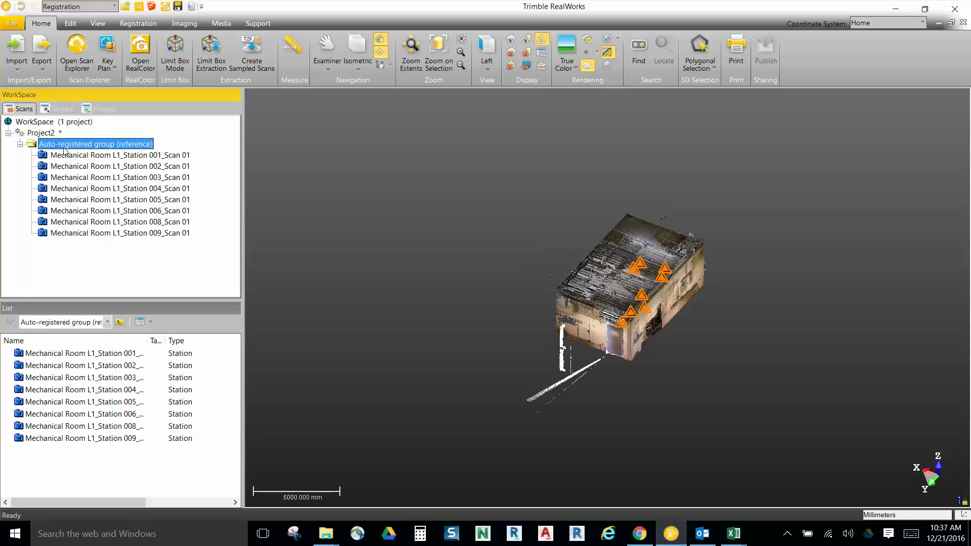
left_click(105, 353)
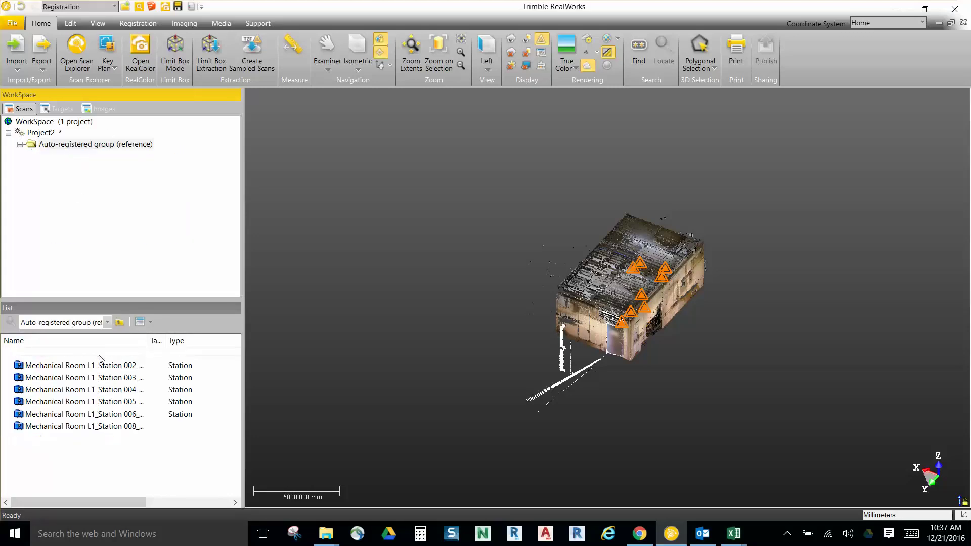
left_click(115, 439, "shift")
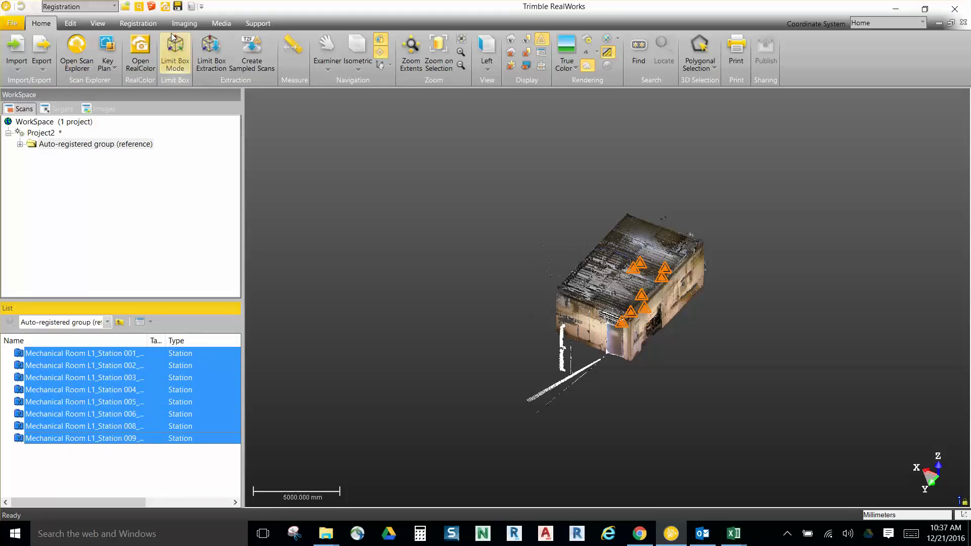
left_click(138, 23)
left_click(742, 56)
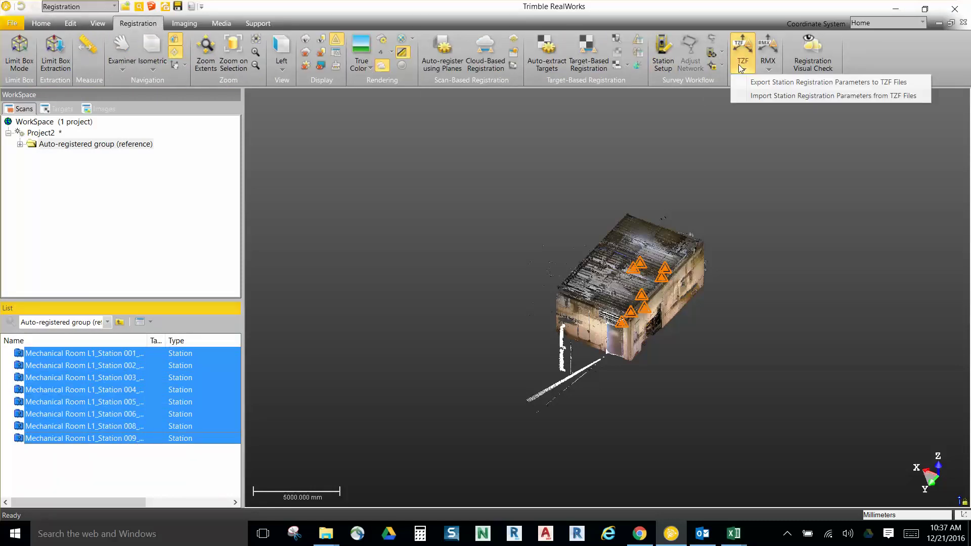
left_click(759, 82)
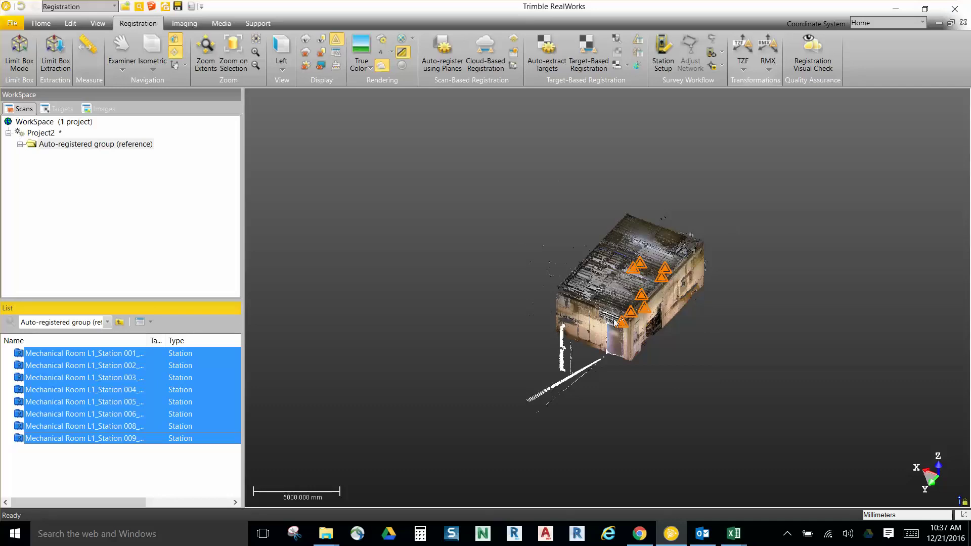
scroll(615, 322, "up", 1)
scroll(614, 323, "up", 2)
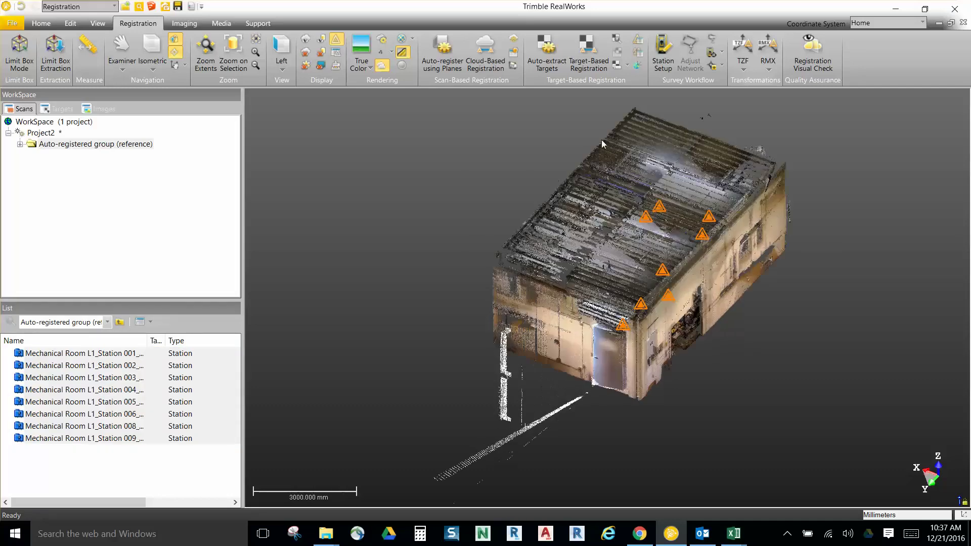
left_click_drag(557, 360, 486, 324)
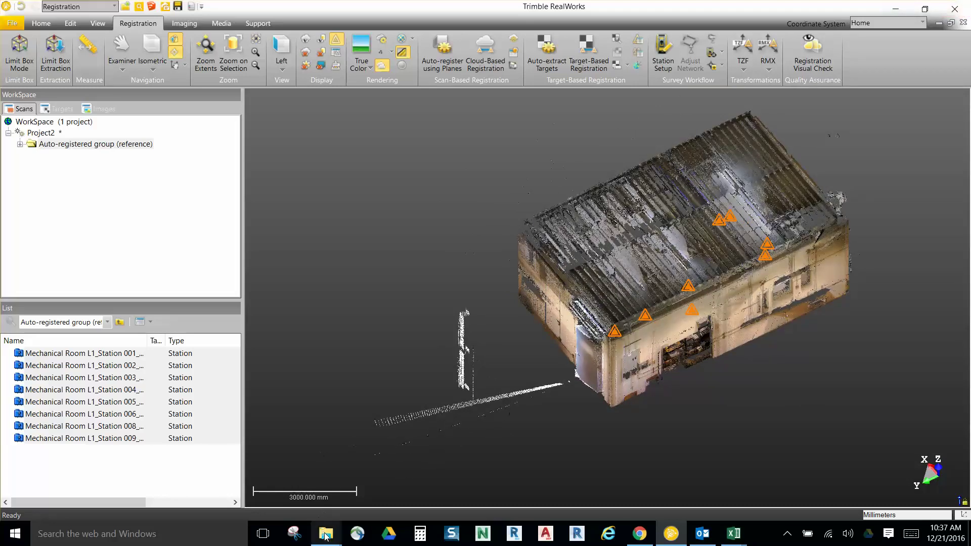
Switch to File Explorer and examine the station TZF files in the Mechanical Room.rwi folder
mouse_move(325, 536)
left_click(349, 481)
left_click(138, 42)
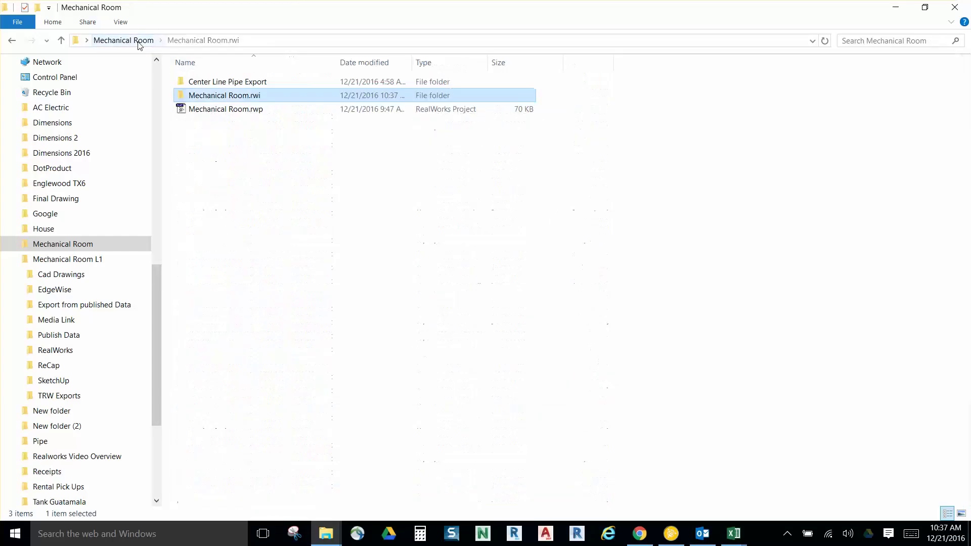
double_click(233, 99)
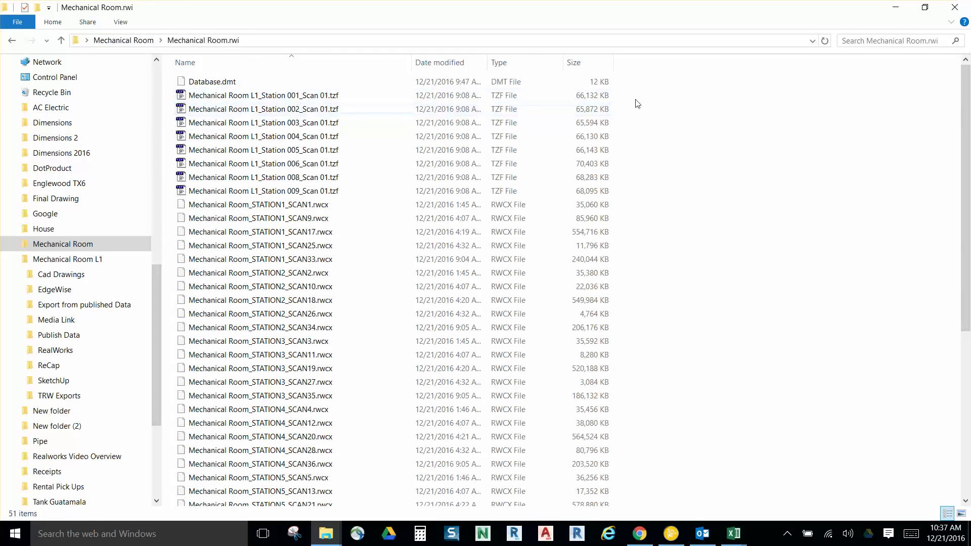
left_click_drag(633, 99, 375, 187)
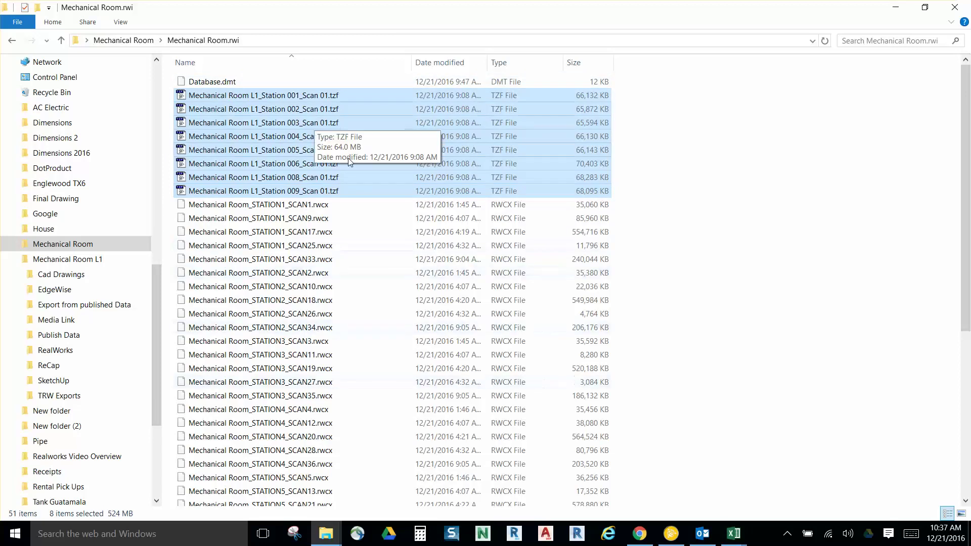
Switch back to RealWorks and look over the registered building cloud and its station markers
left_click(671, 534)
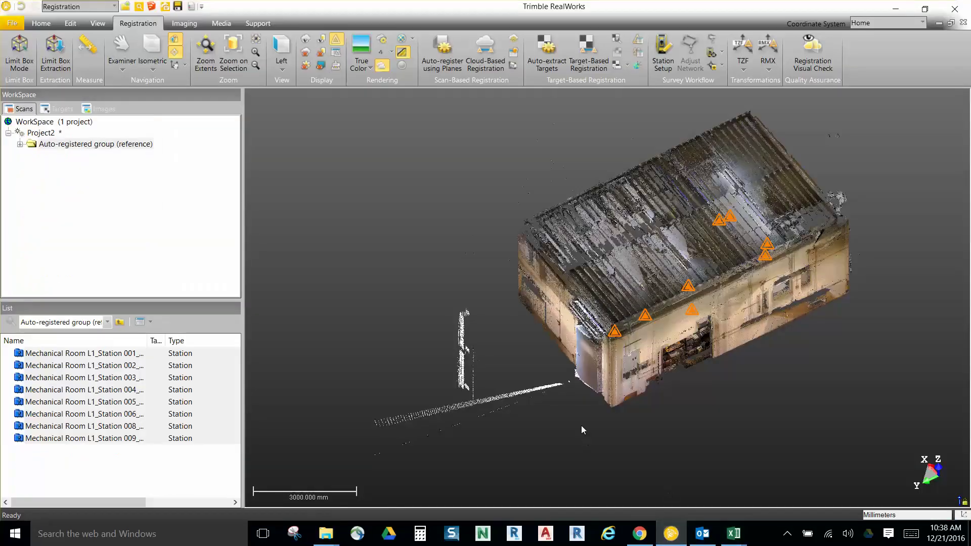
scroll(475, 319, "up", 3)
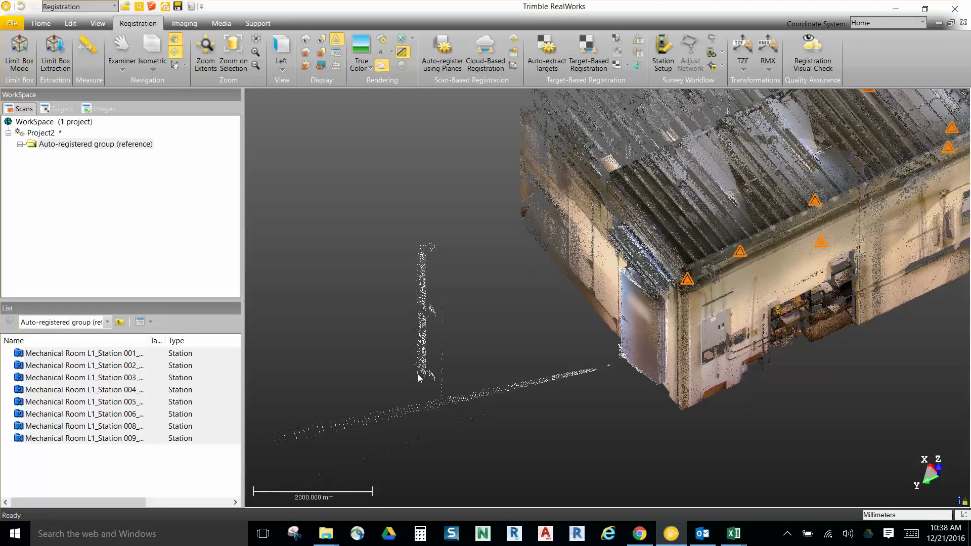
left_click_drag(721, 367, 688, 307)
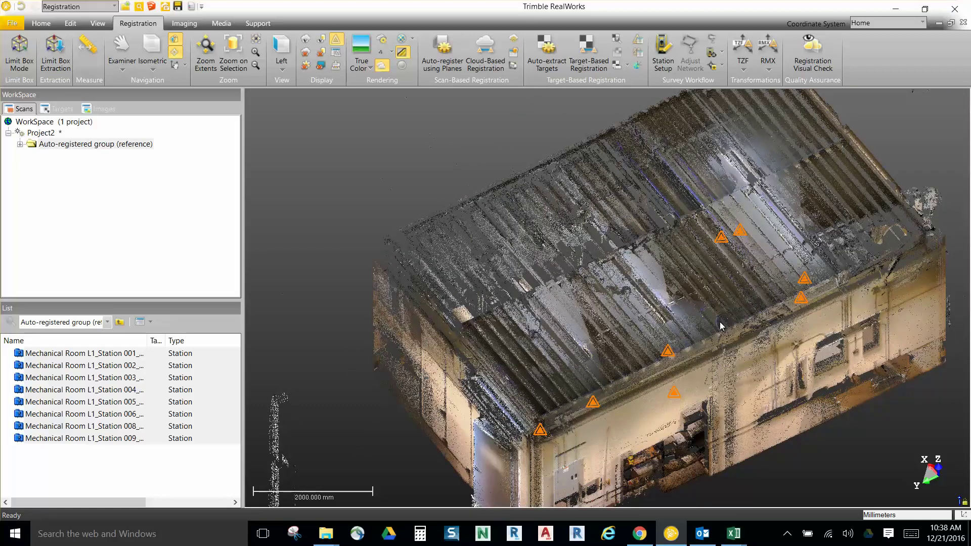
mouse_move(720, 326)
scroll(575, 259, "down", 1)
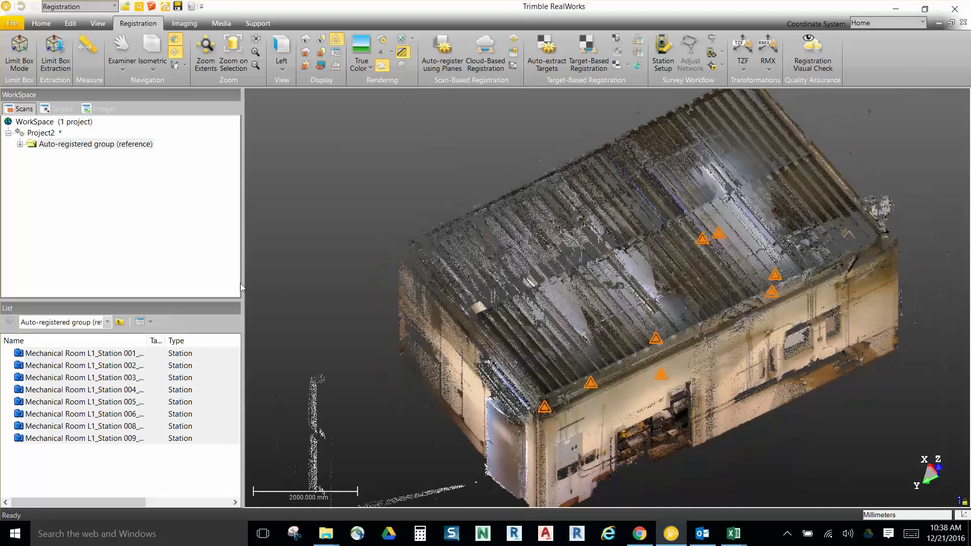
Switch to Production mode, display the MEP cloud and view it up close
left_click(101, 6)
left_click(60, 30)
scroll(579, 332, "down", 2)
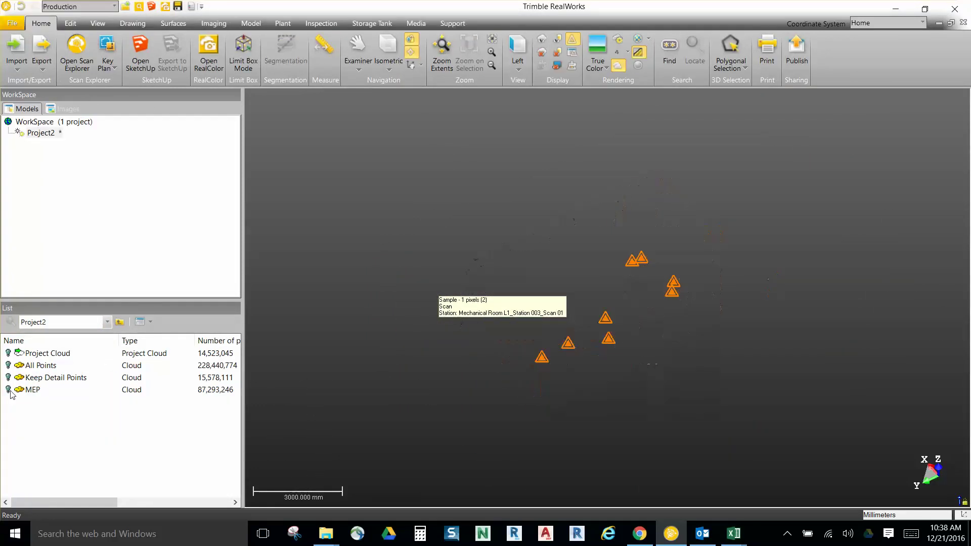
left_click(8, 390)
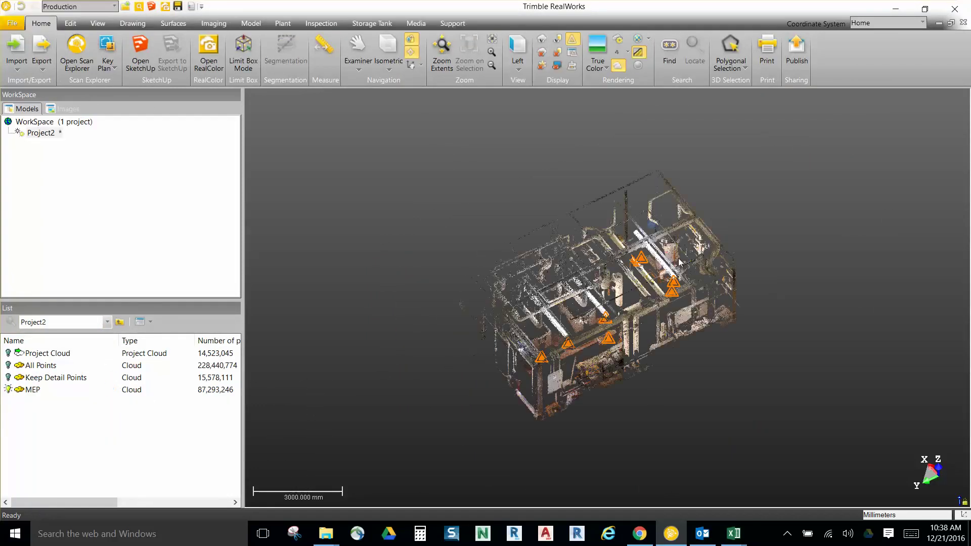
scroll(573, 248, "up", 3)
left_click_drag(564, 313, 505, 302)
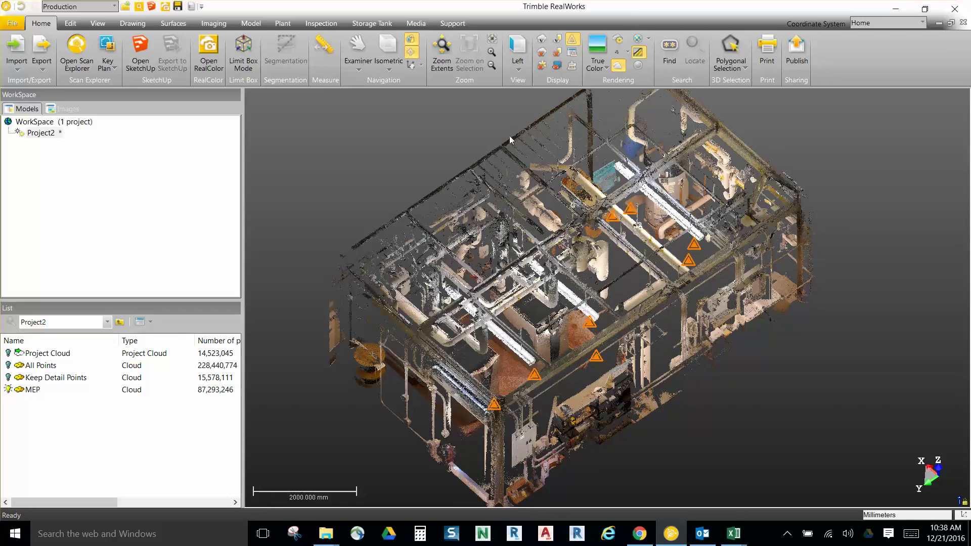
Create new TZF scans from the MEP cloud using the Automatic option
left_click(71, 24)
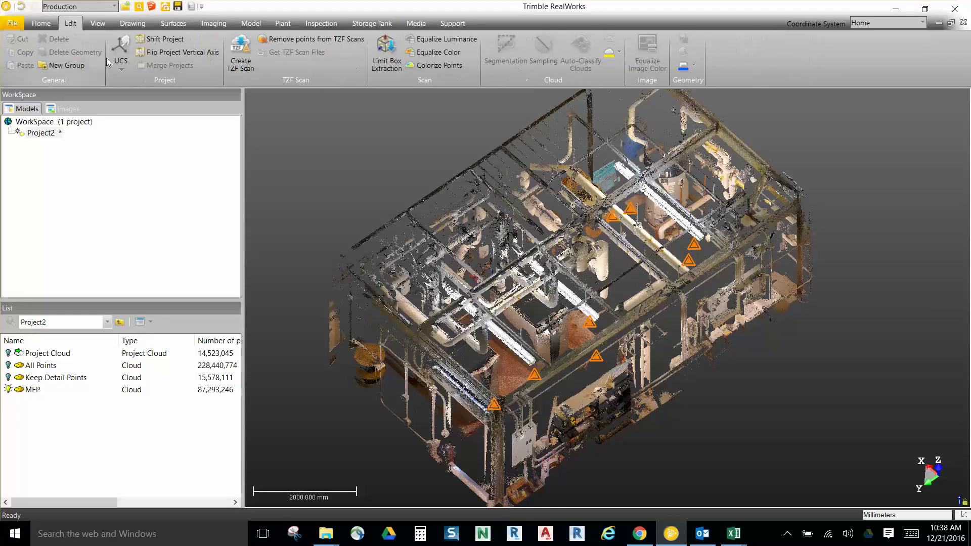
left_click(34, 391)
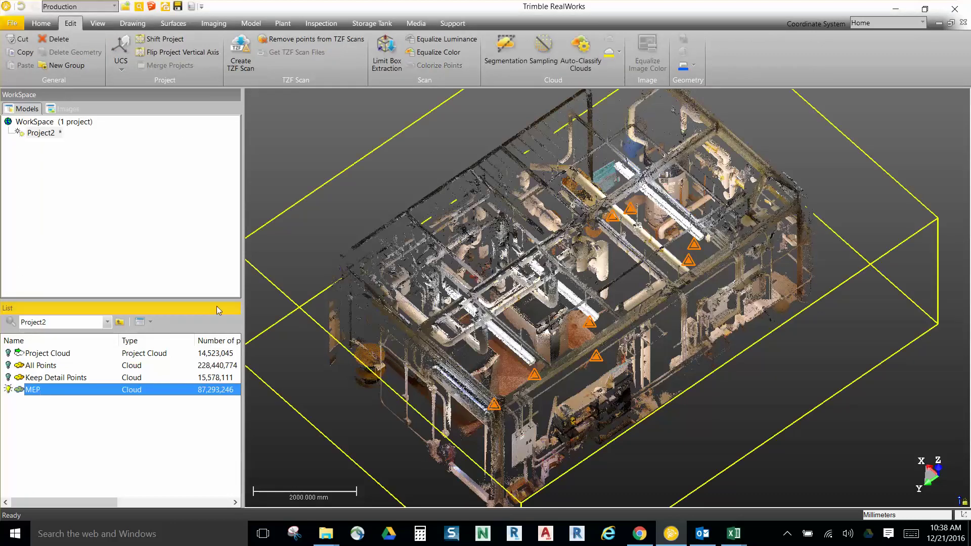
left_click(242, 58)
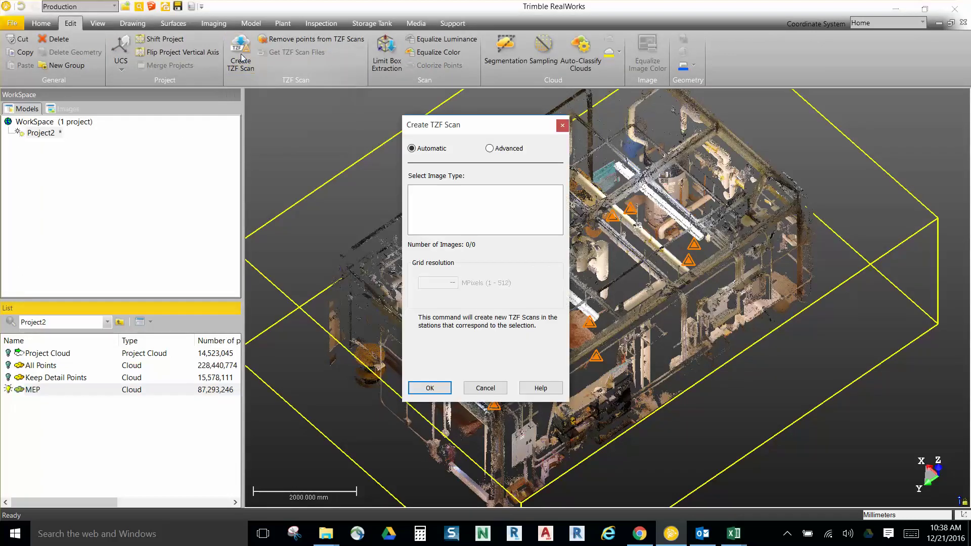
left_click(430, 387)
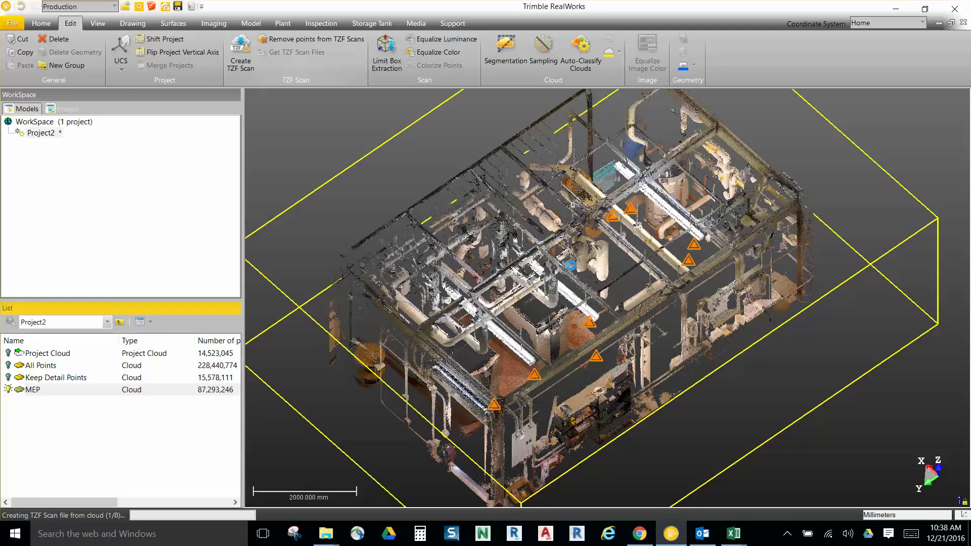
left_click(790, 540)
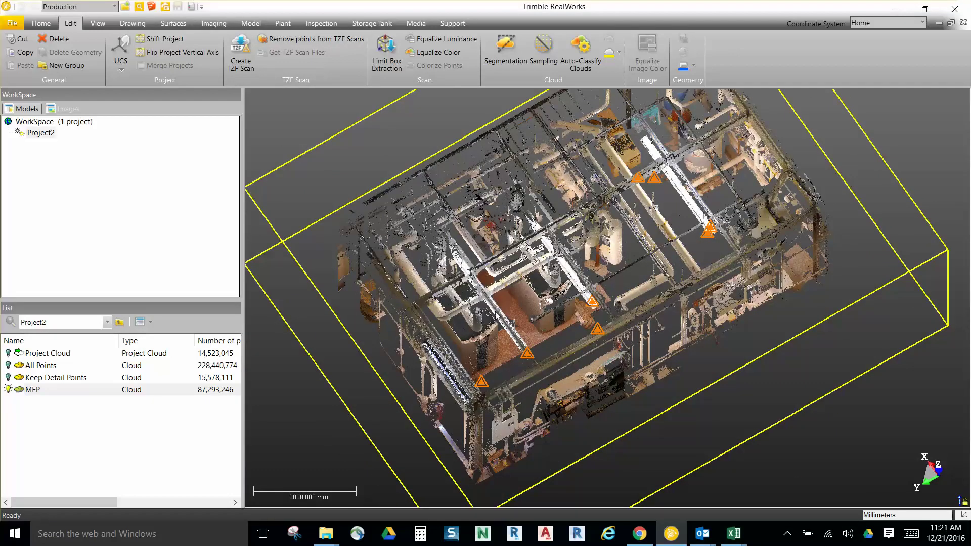
left_click_drag(539, 268, 552, 311)
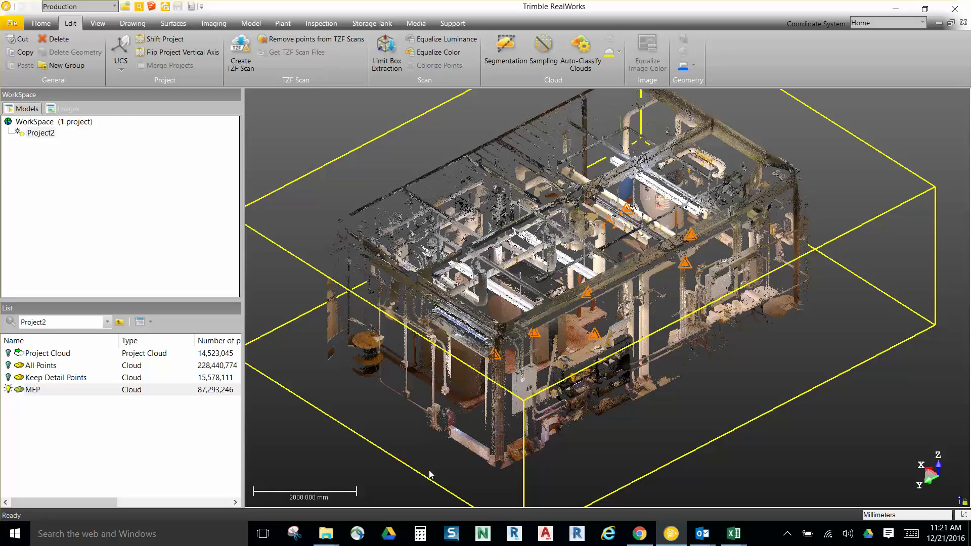
Switch to File Explorer and examine the stations' Cloud TZF files in the Project2.rwi folder
mouse_move(334, 535)
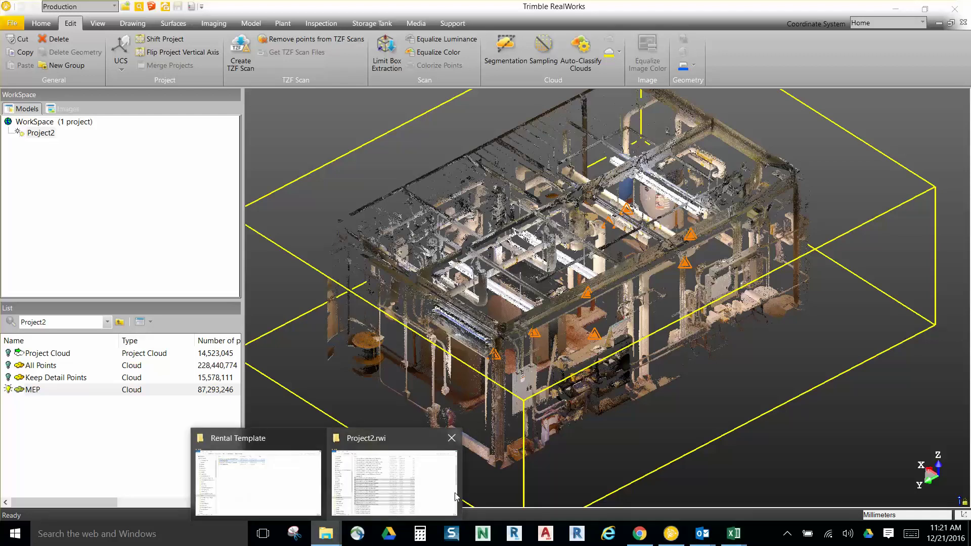
left_click(452, 488)
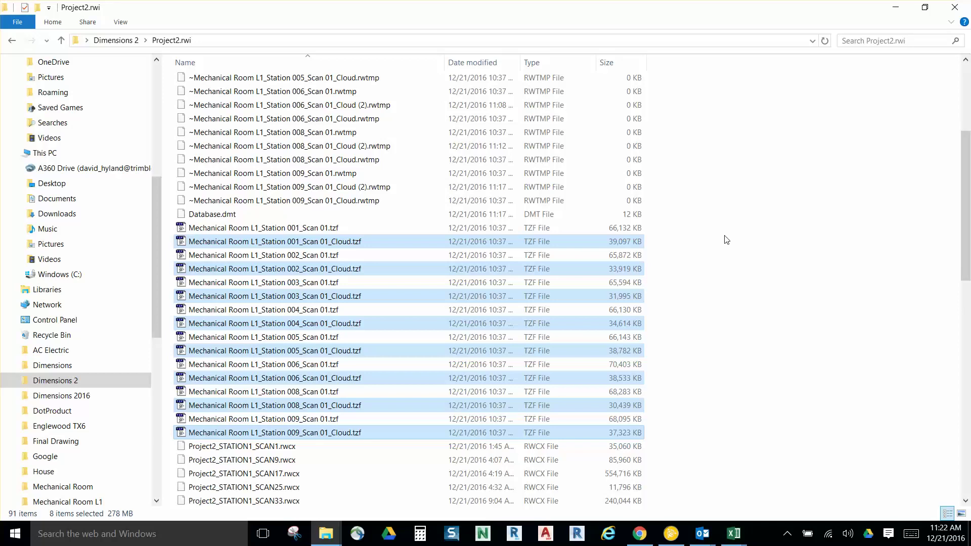
left_click(788, 534)
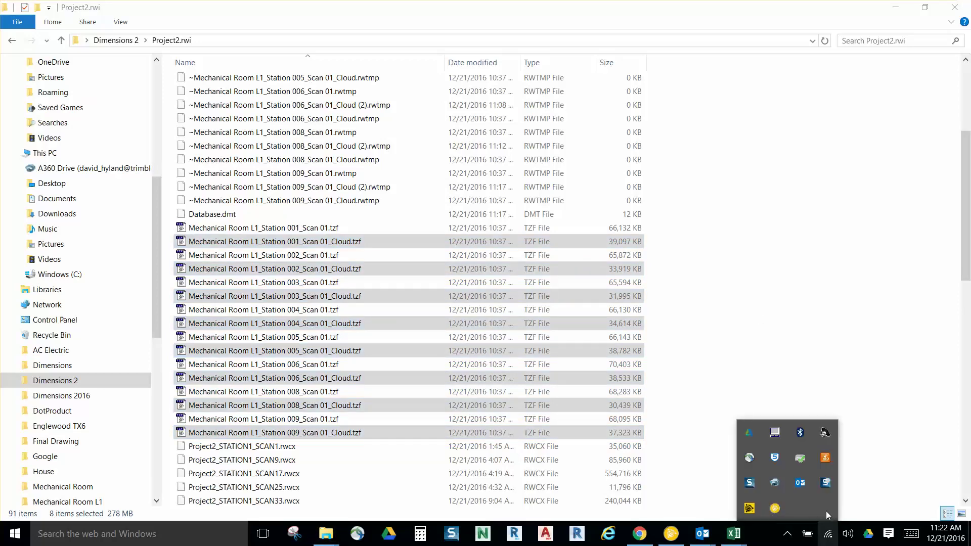